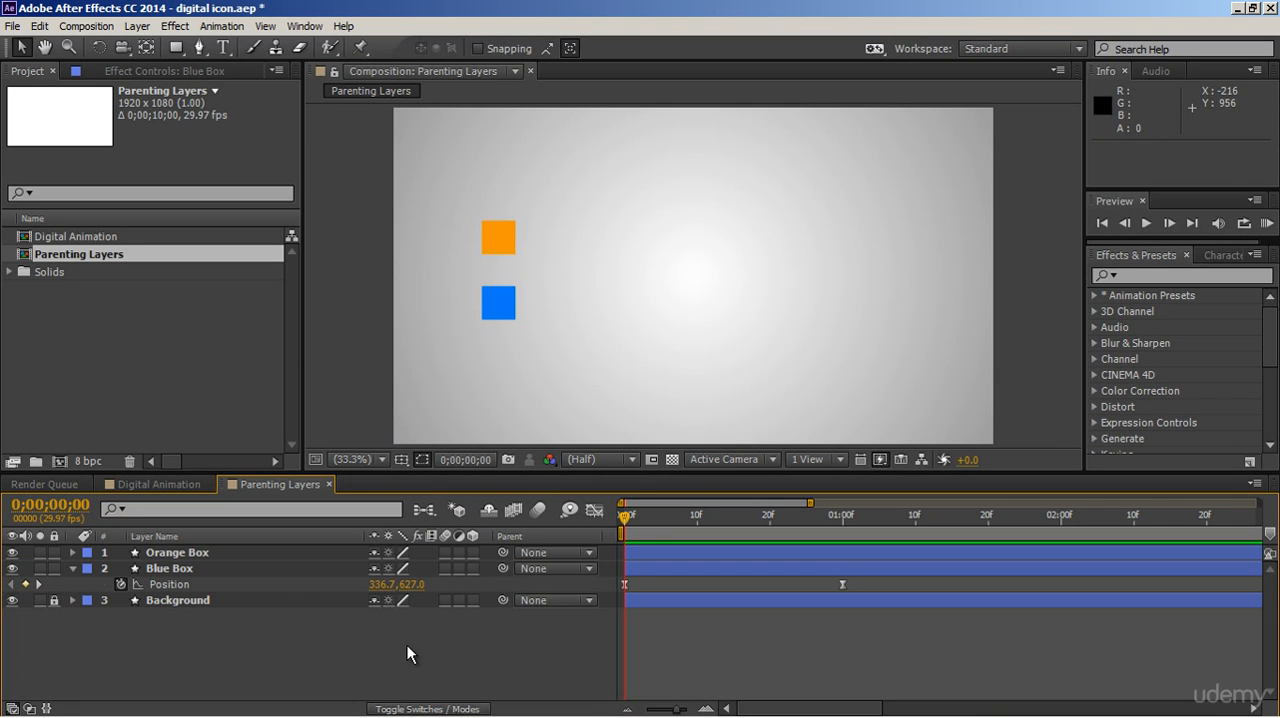
Preview the Blue Box layer's movement and select its two Position keyframes.
click(331, 569)
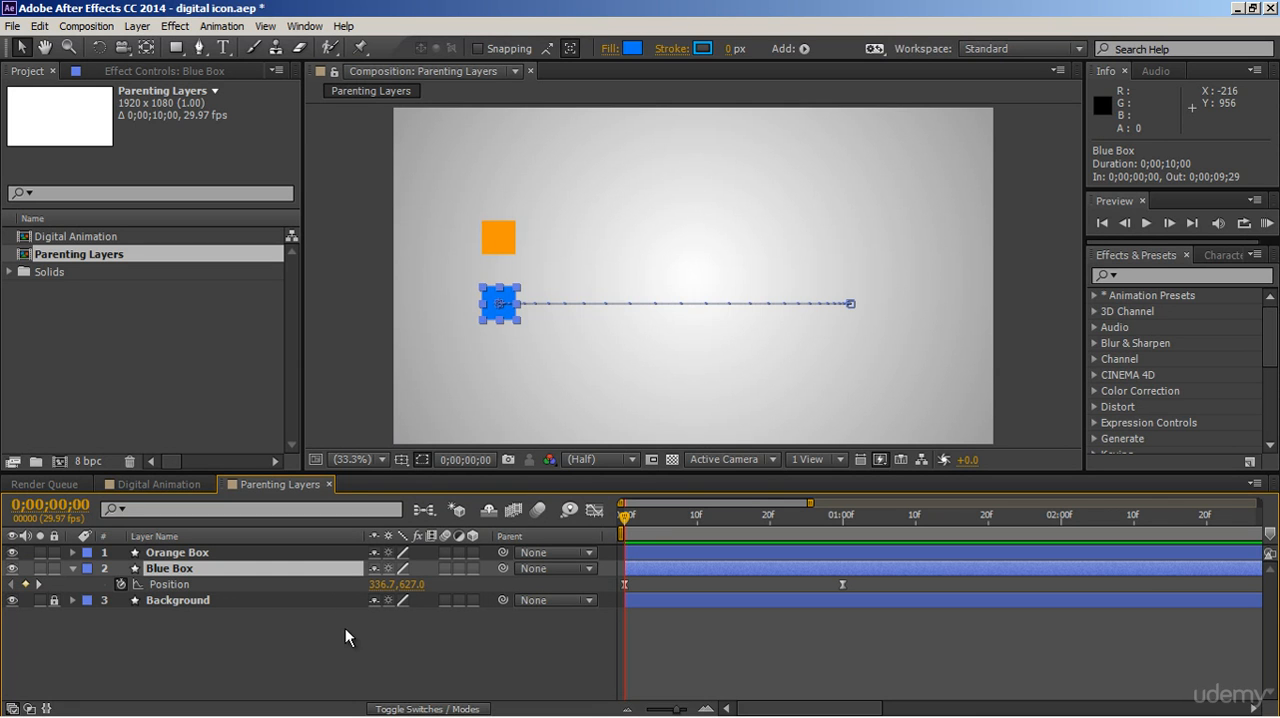
key(space)
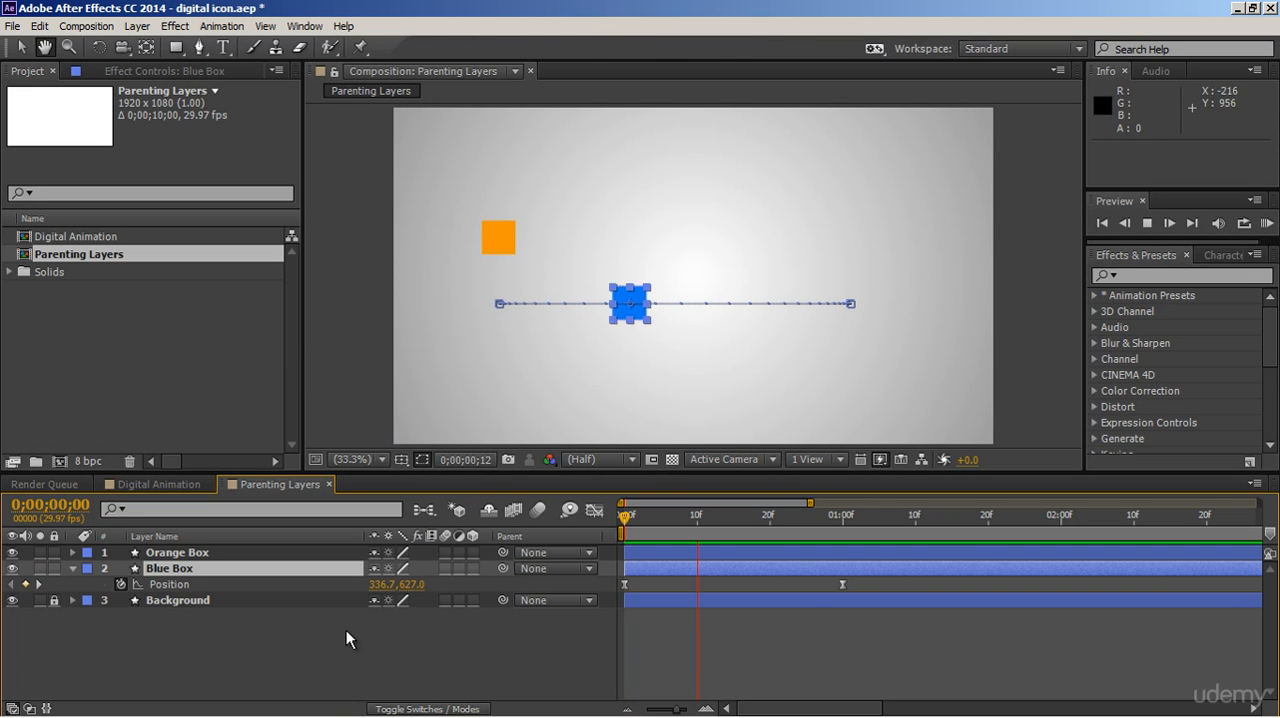
key(space)
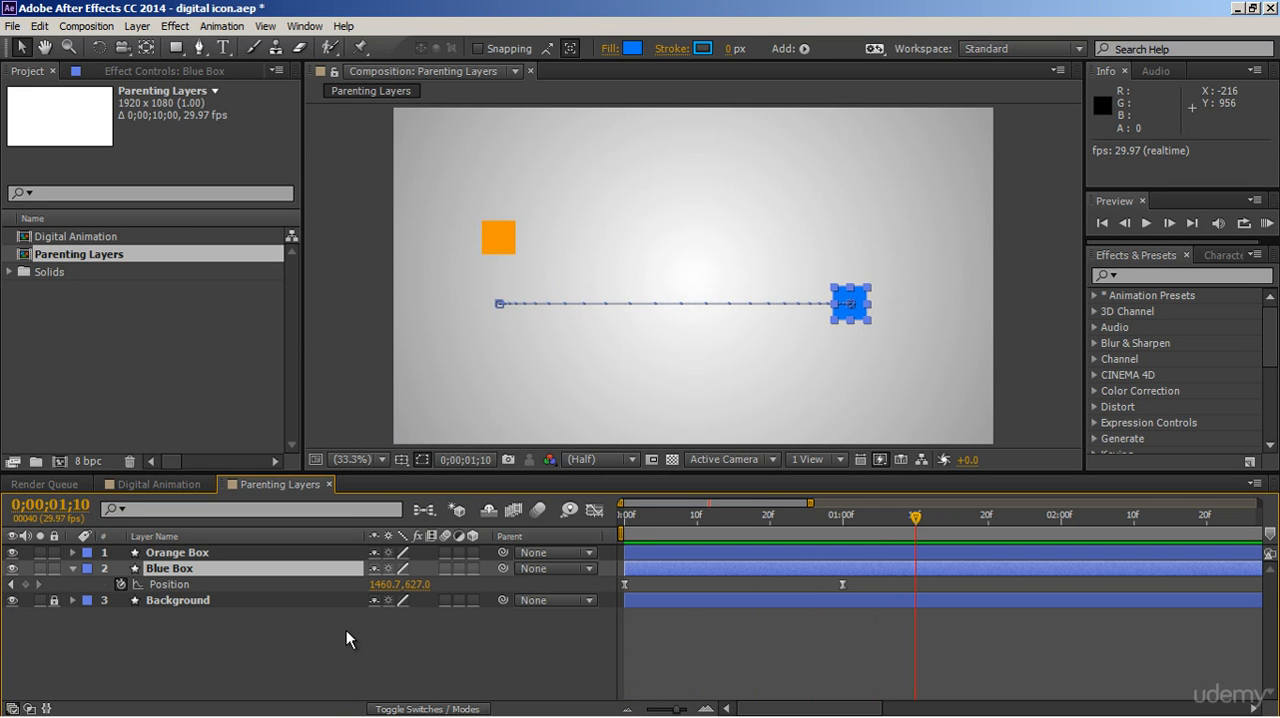
click(322, 556)
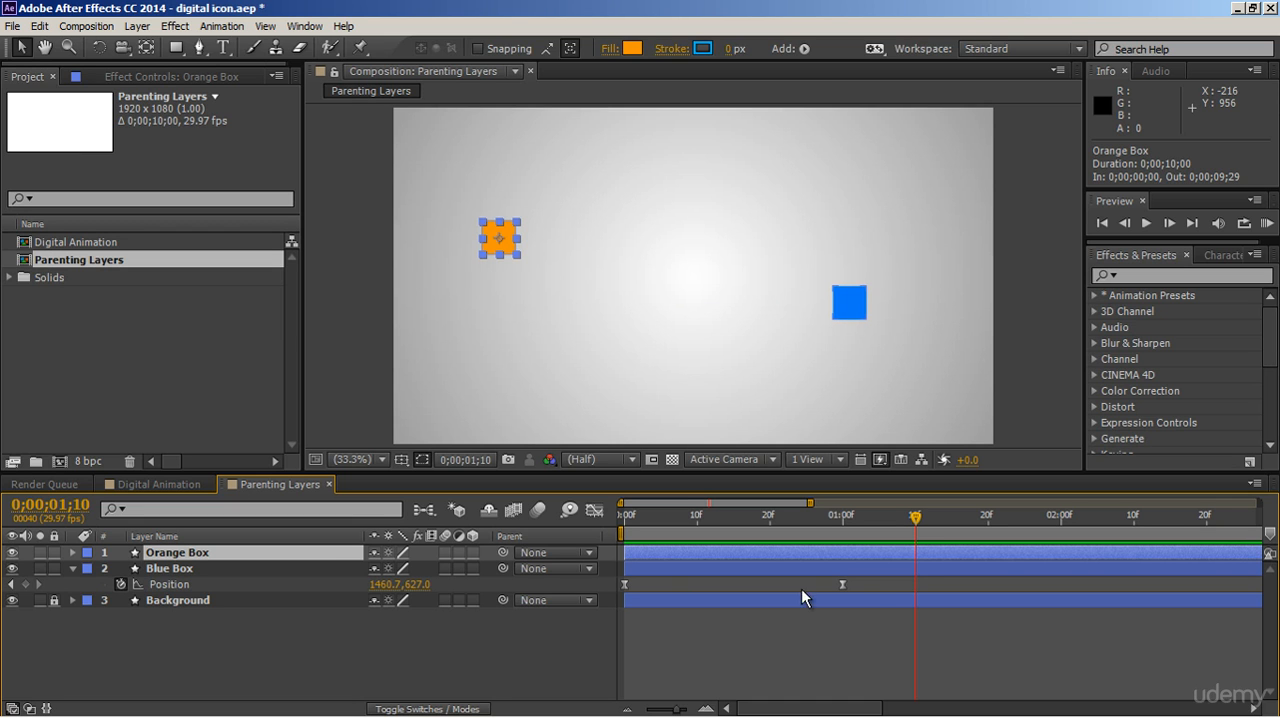
drag(868, 580, 622, 596)
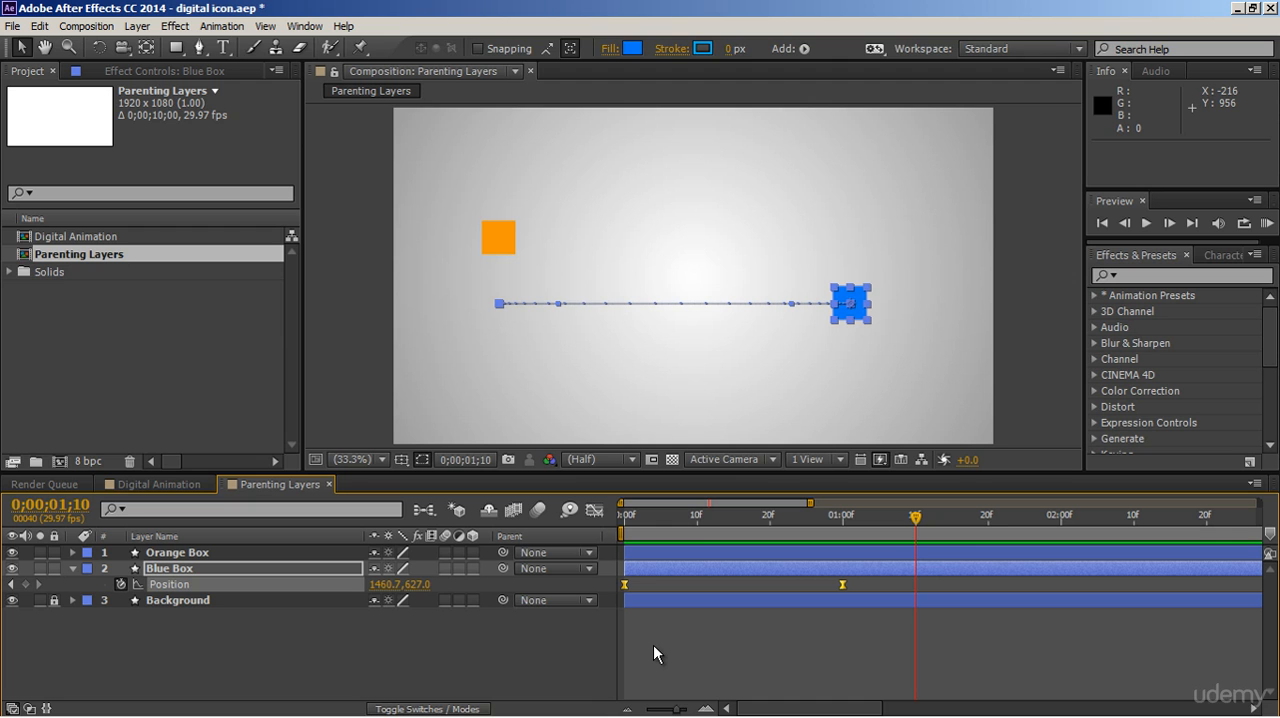
Parent the Orange Box layer to the Blue Box layer at time 0;00;00;00.
drag(644, 527, 622, 524)
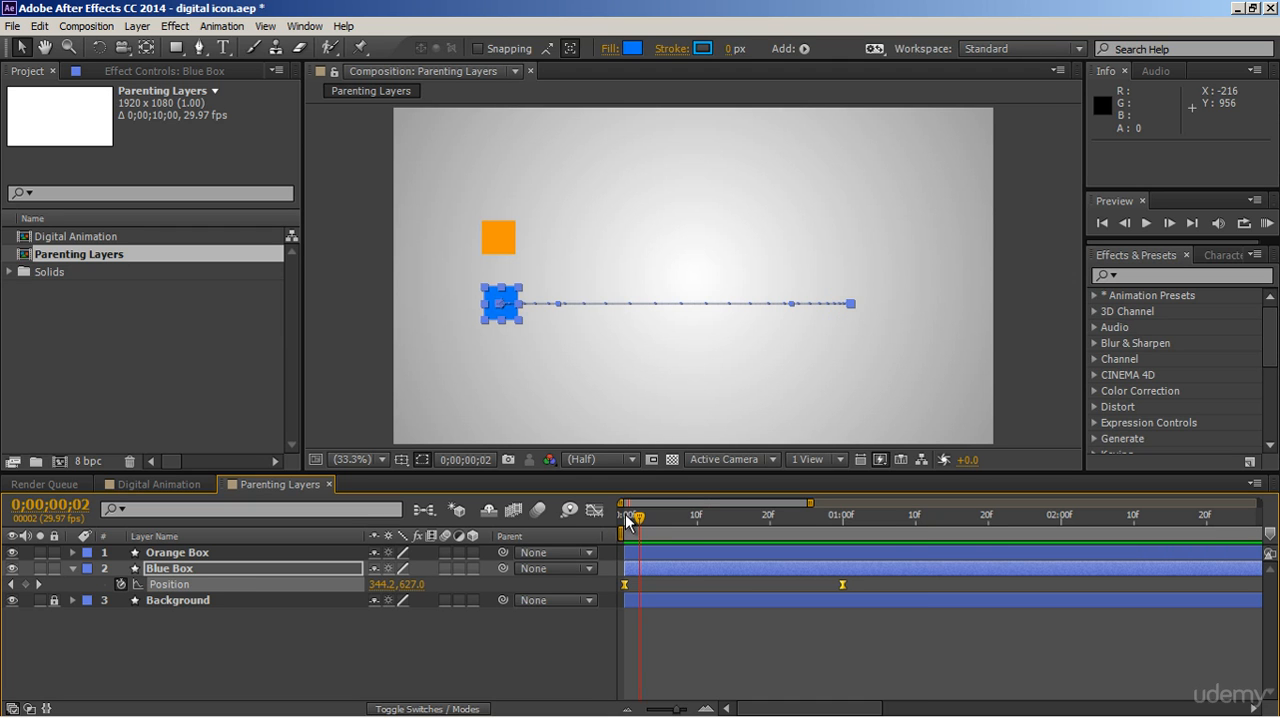
click(567, 553)
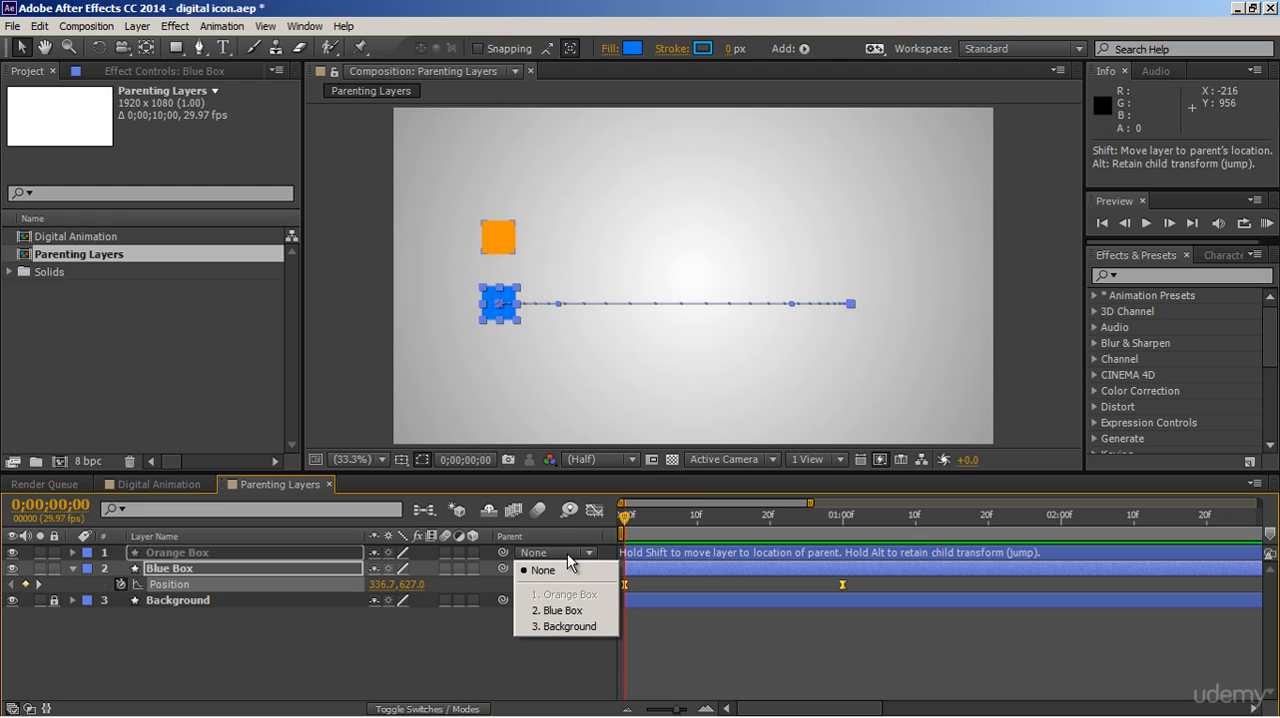
click(566, 612)
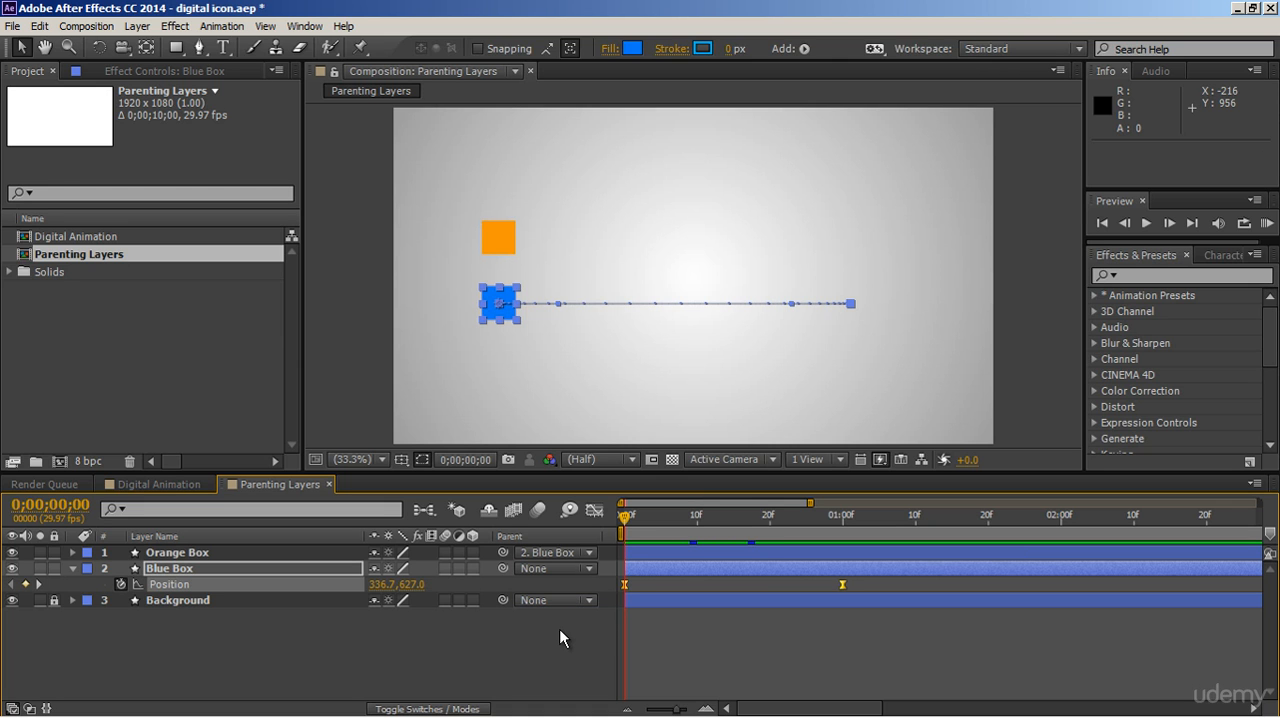
Preview the parented boxes moving together and compare their positions at the start and around the one-second keyframe.
click(560, 637)
key(space)
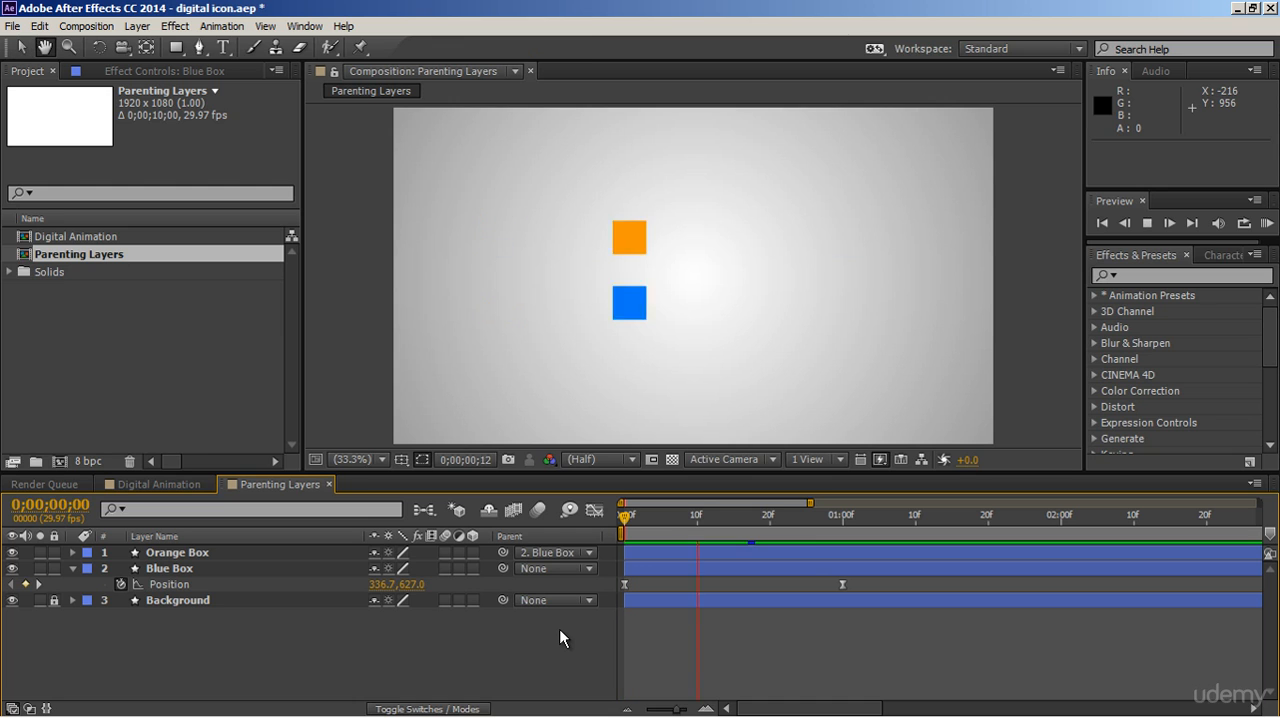
key(space)
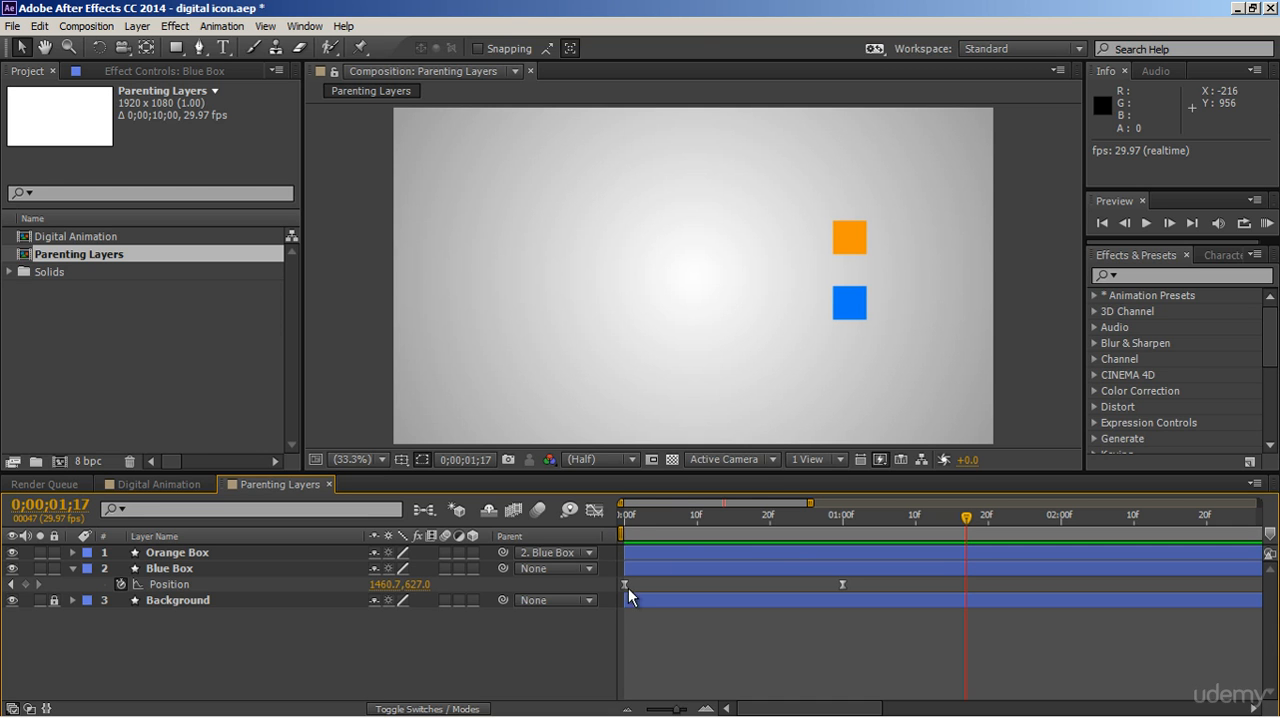
click(633, 518)
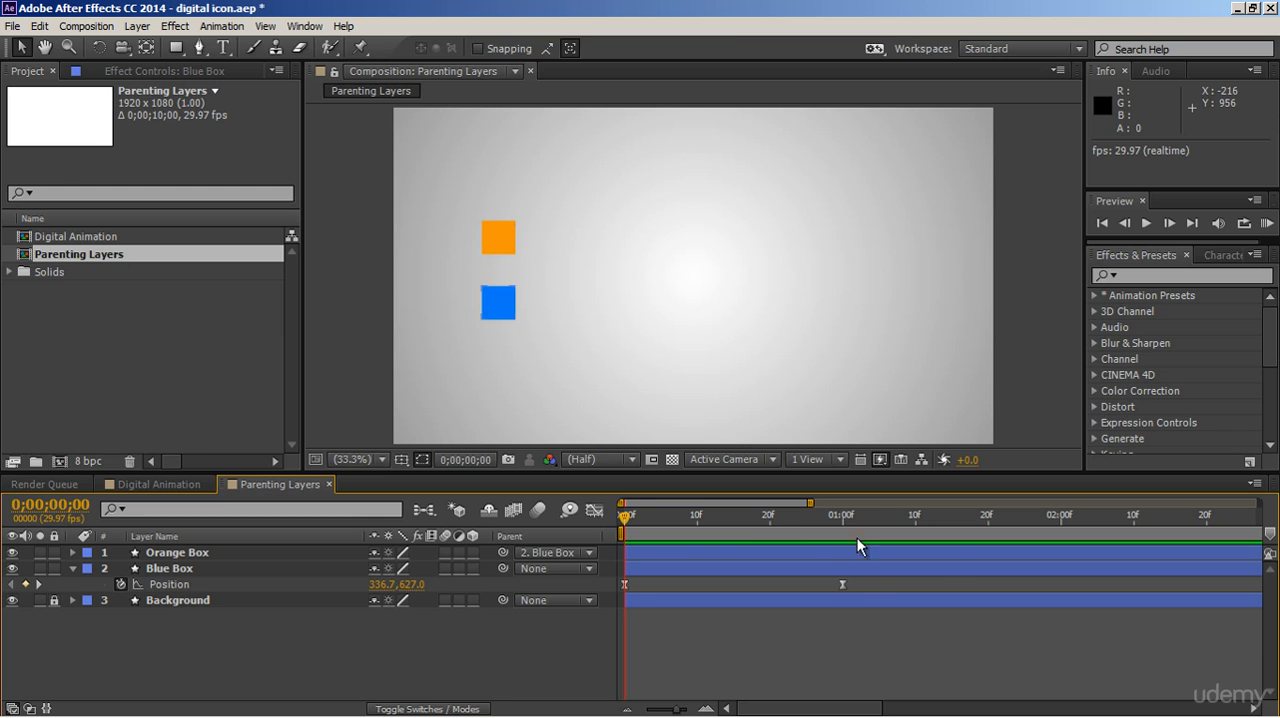
click(846, 519)
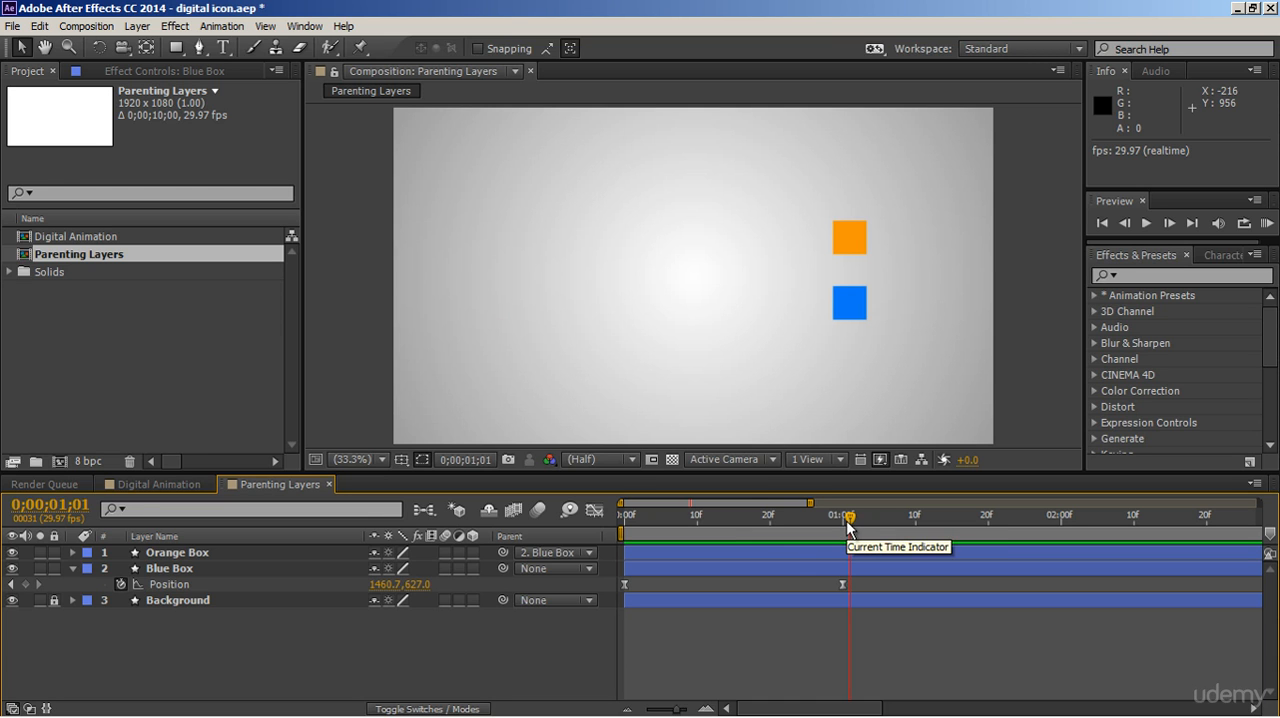
click(626, 518)
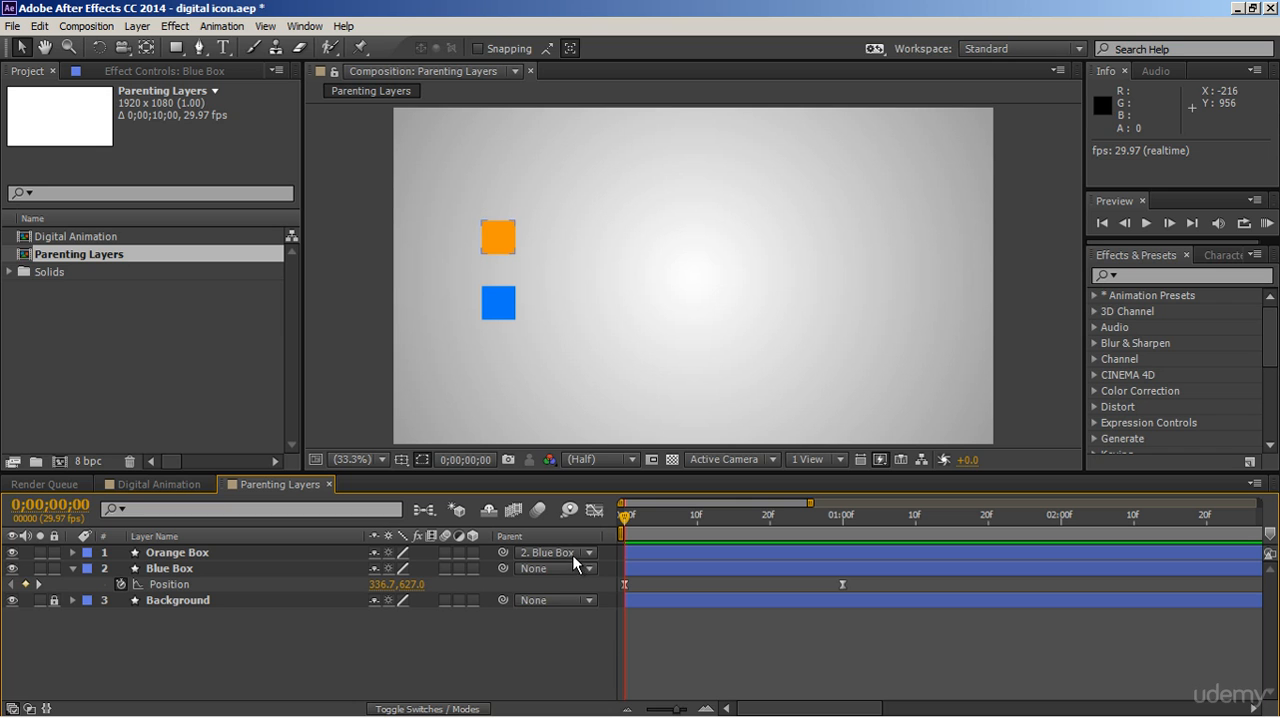
Set the Orange Box's parent to None at the start and parent it to Blue Box again at 0;00;01;00.
click(573, 553)
click(573, 572)
click(845, 546)
click(844, 522)
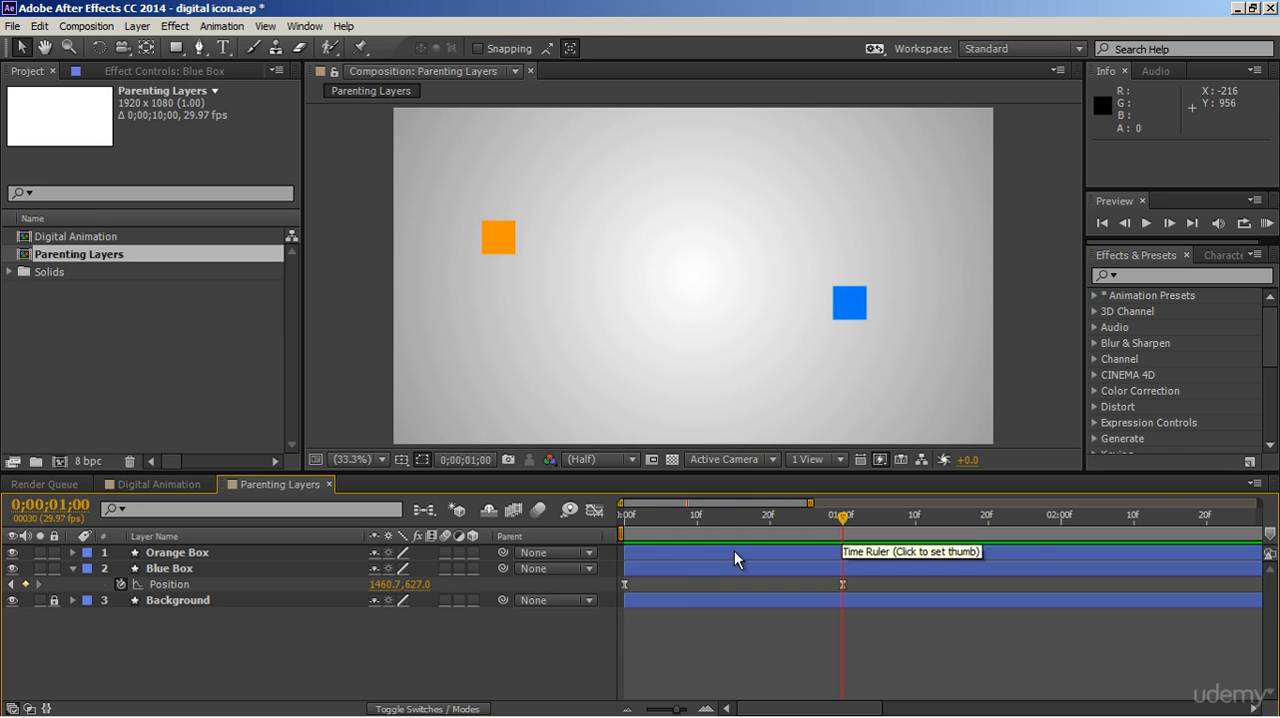
click(575, 551)
click(568, 610)
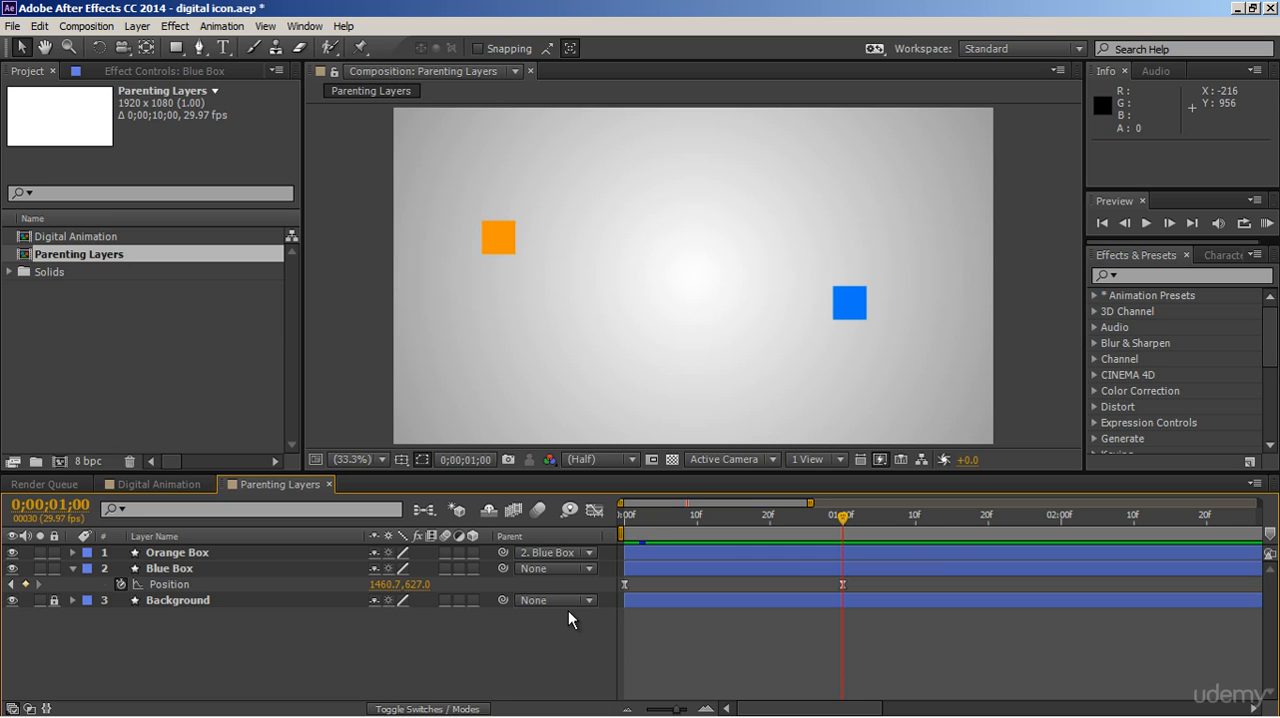
Preview the animation from the start to check the effect of parenting the Orange Box at one second.
drag(640, 522, 609, 517)
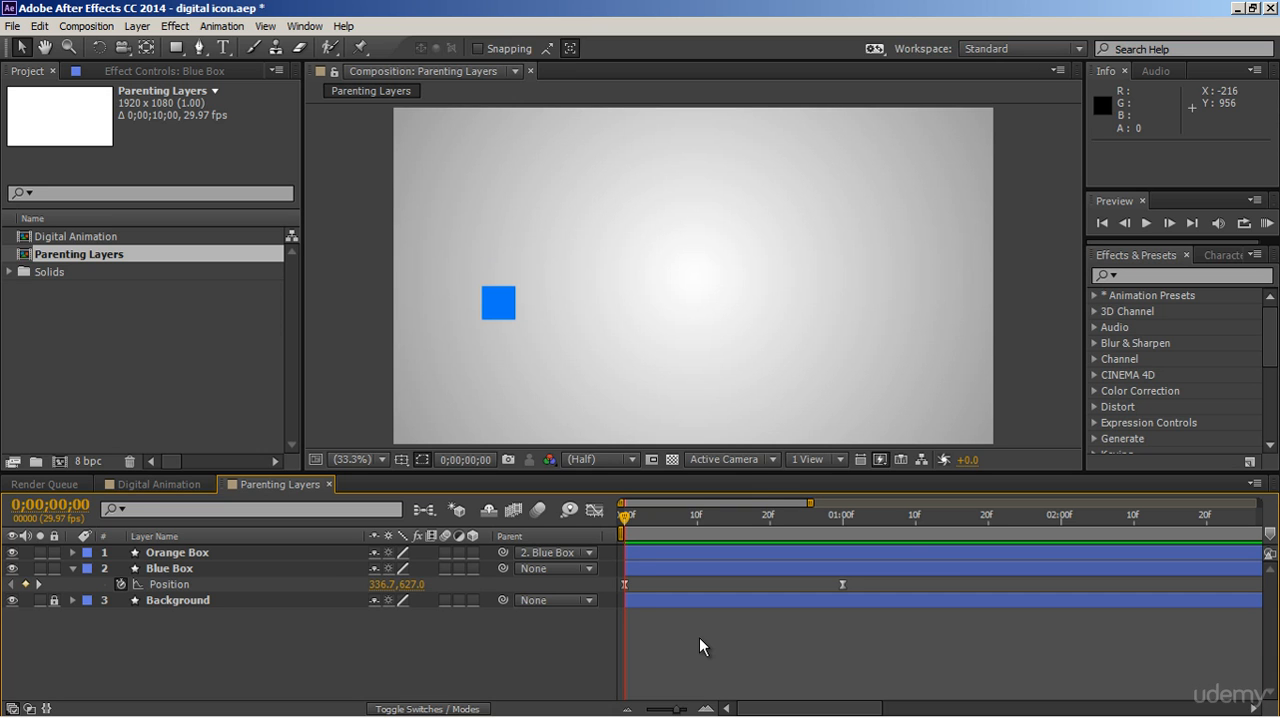
key(space)
key(space)
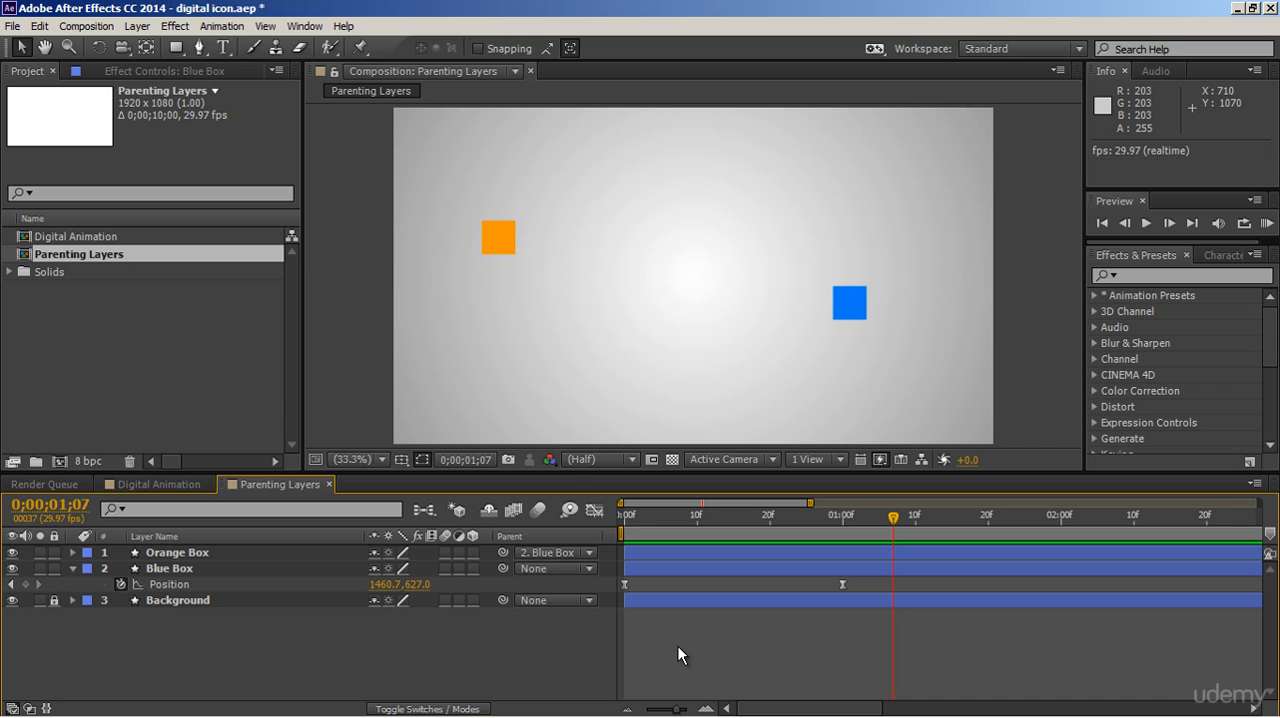
Undo the last parenting change and parent the Orange Box to Blue Box at time 0;00;00;00.
key(ctrl+z)
key(j)
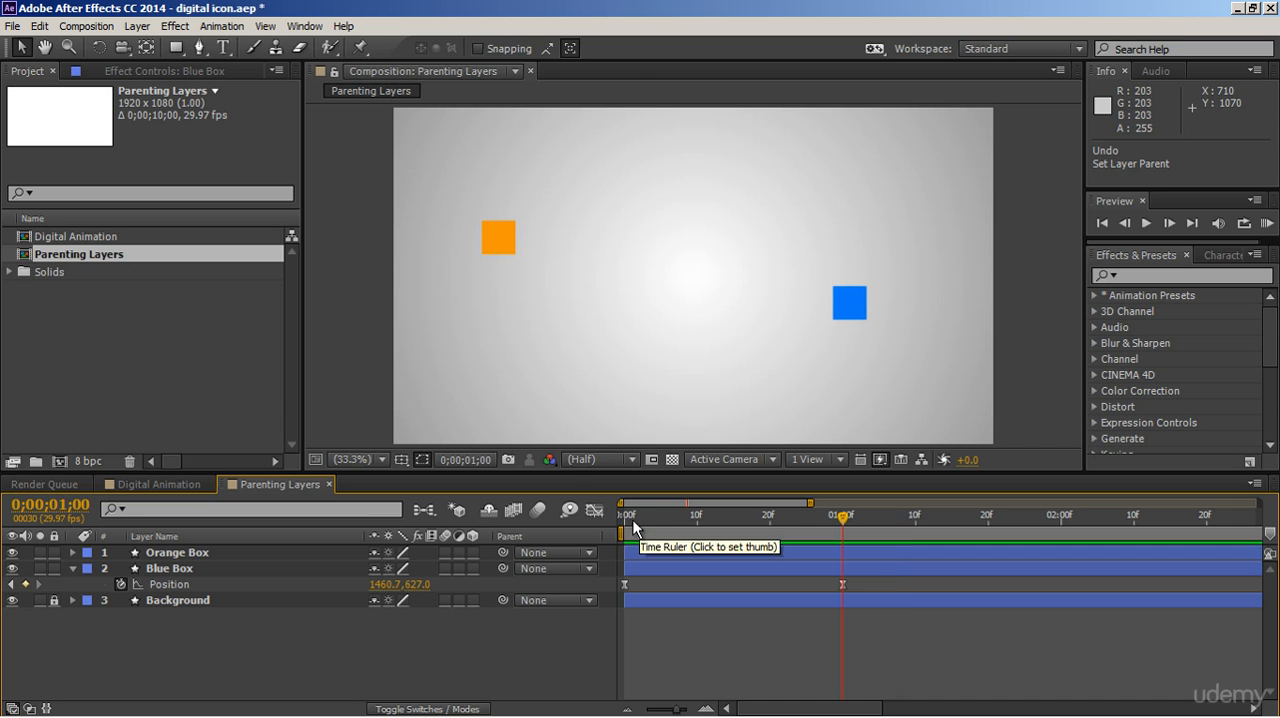
key(Home)
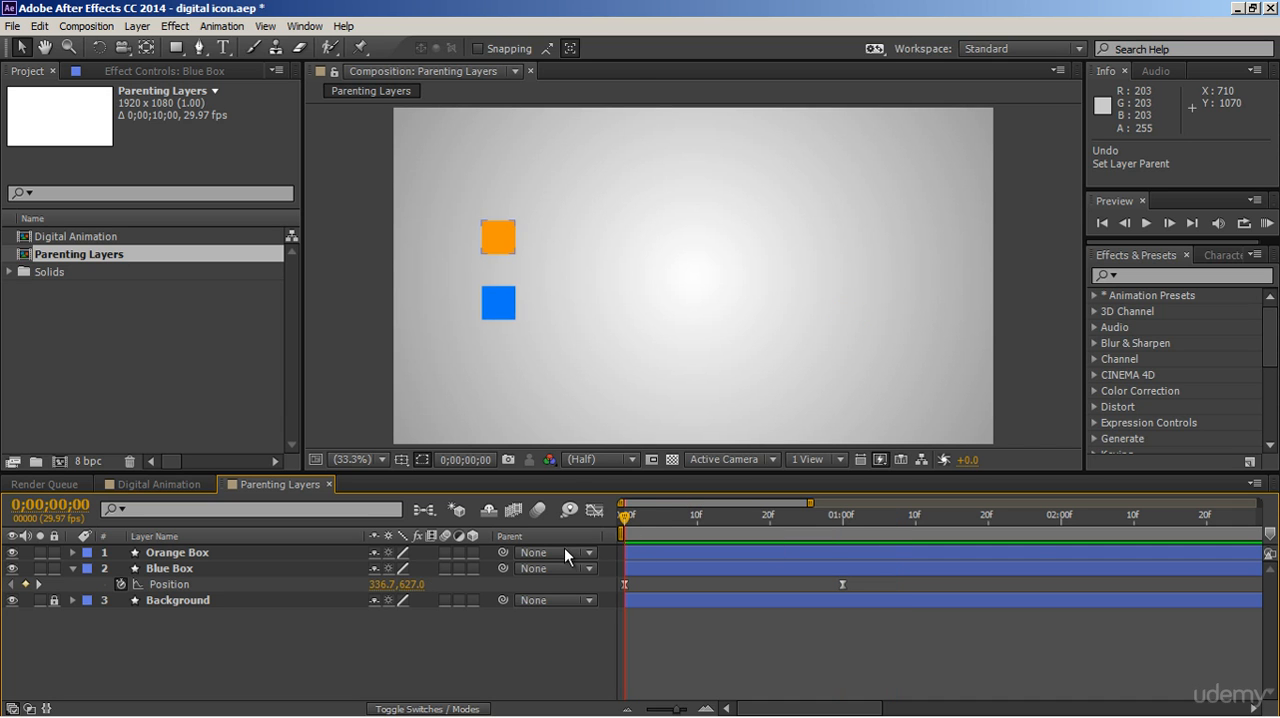
click(562, 552)
click(565, 614)
Animate the Orange Box's Rotation with keyframes from 0° at the start to 135° at 0;00;01;00.
click(353, 554)
click(342, 570)
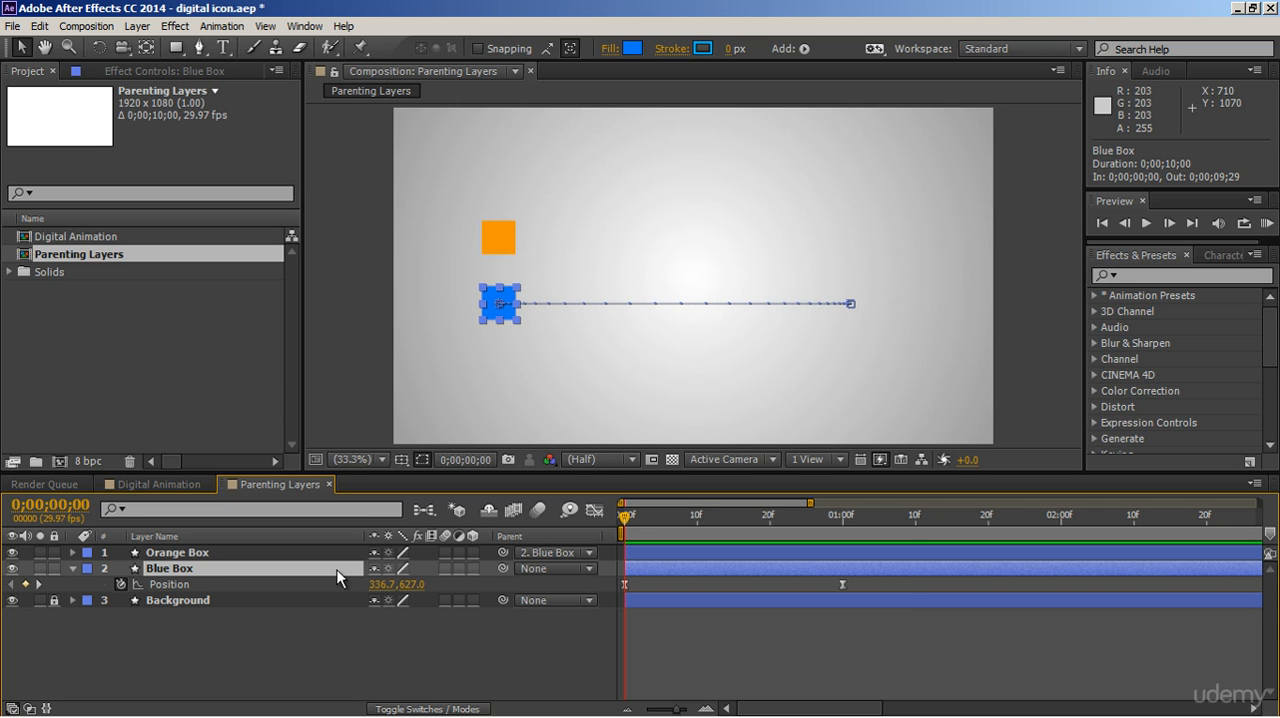
click(339, 555)
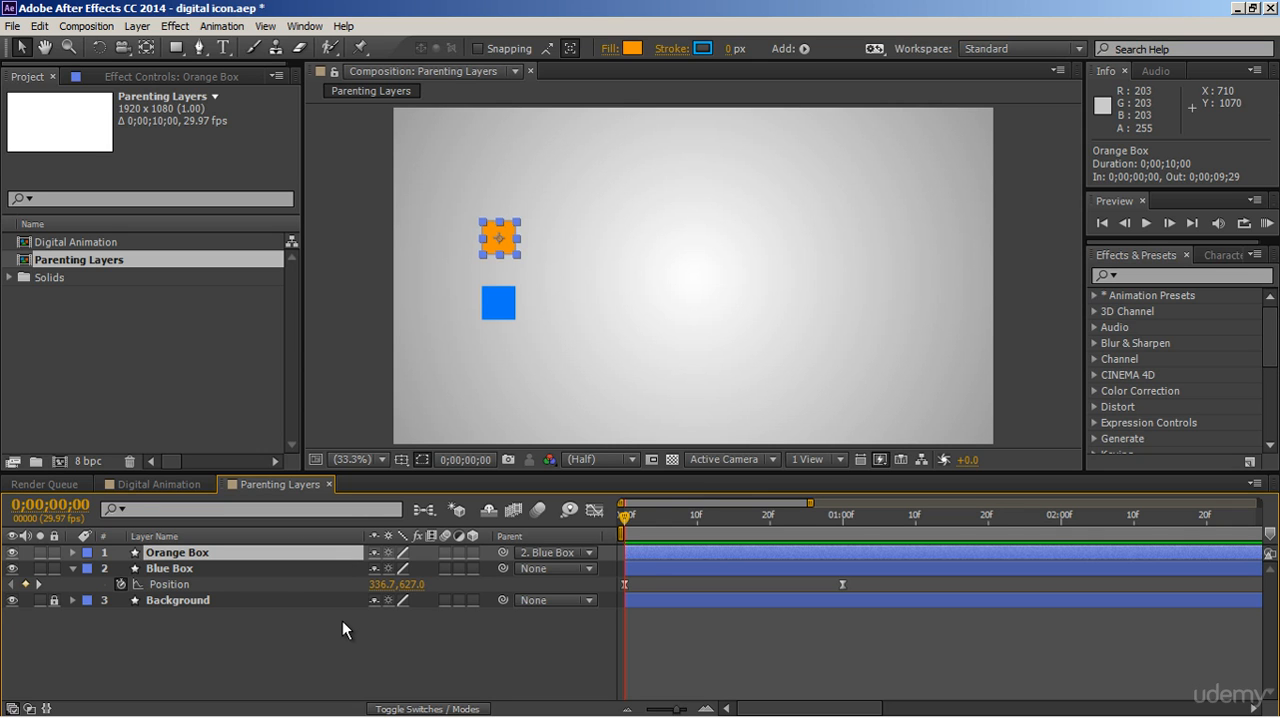
key(r)
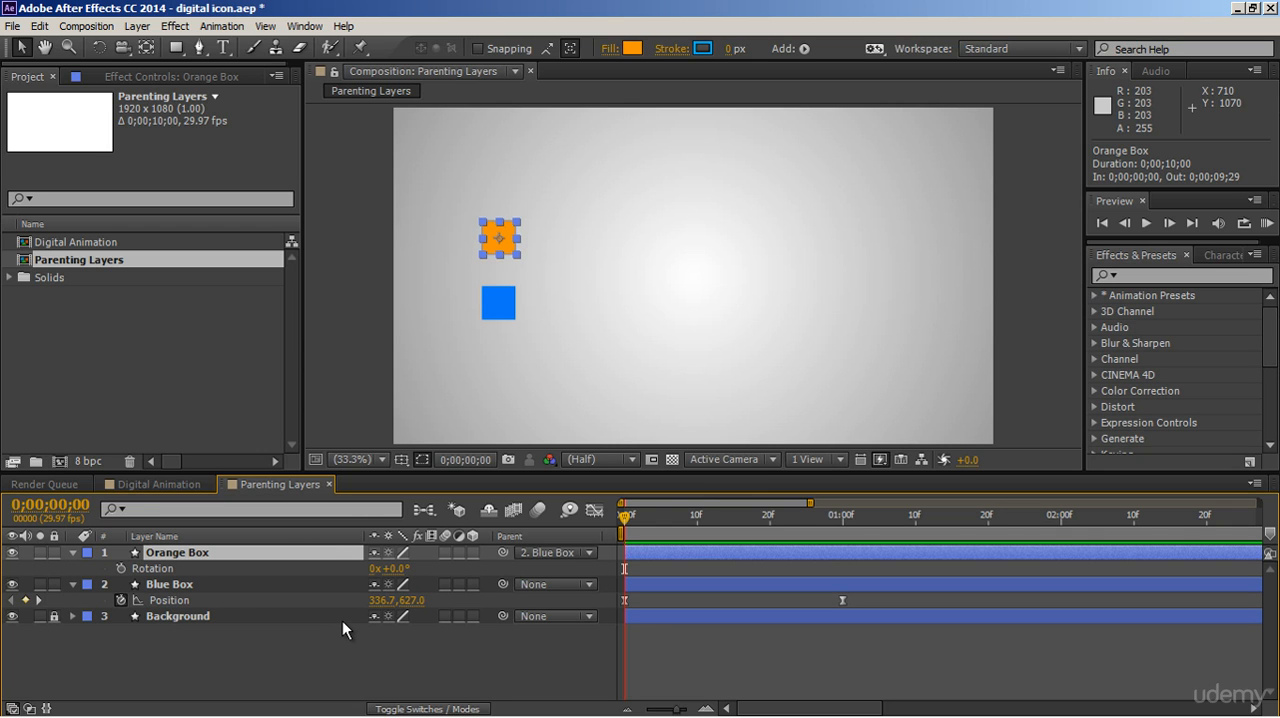
click(120, 568)
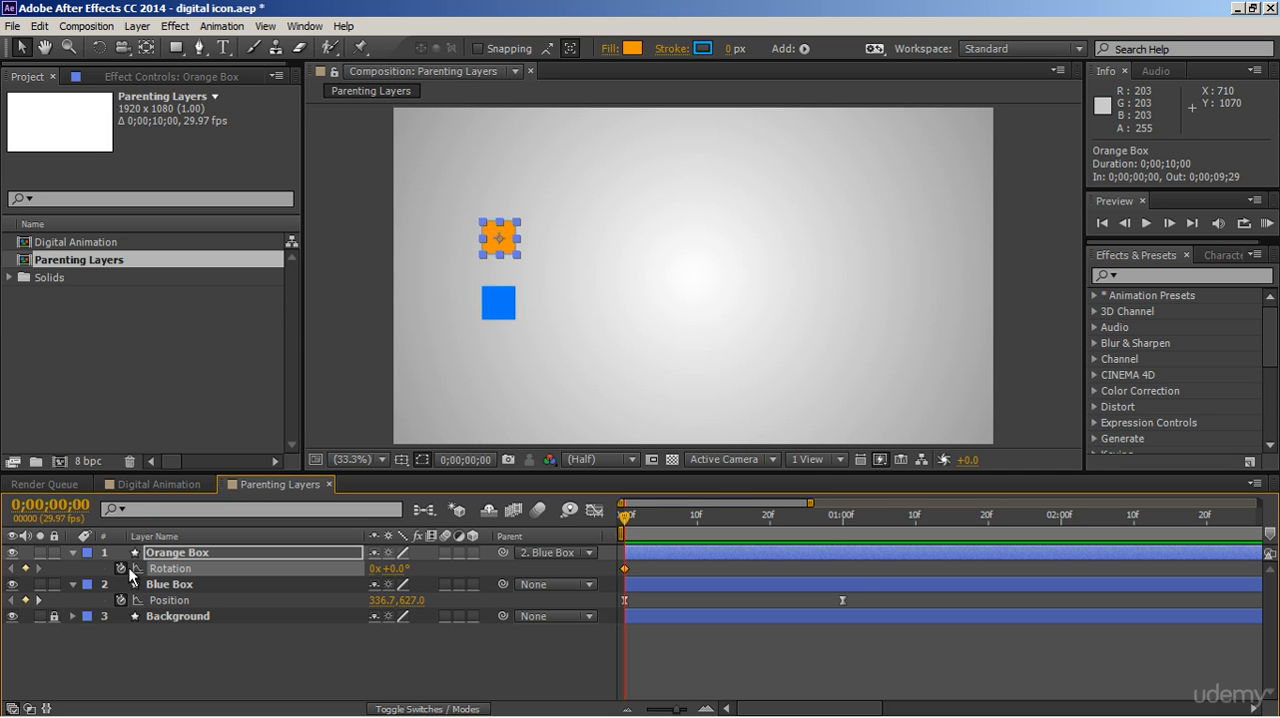
click(842, 525)
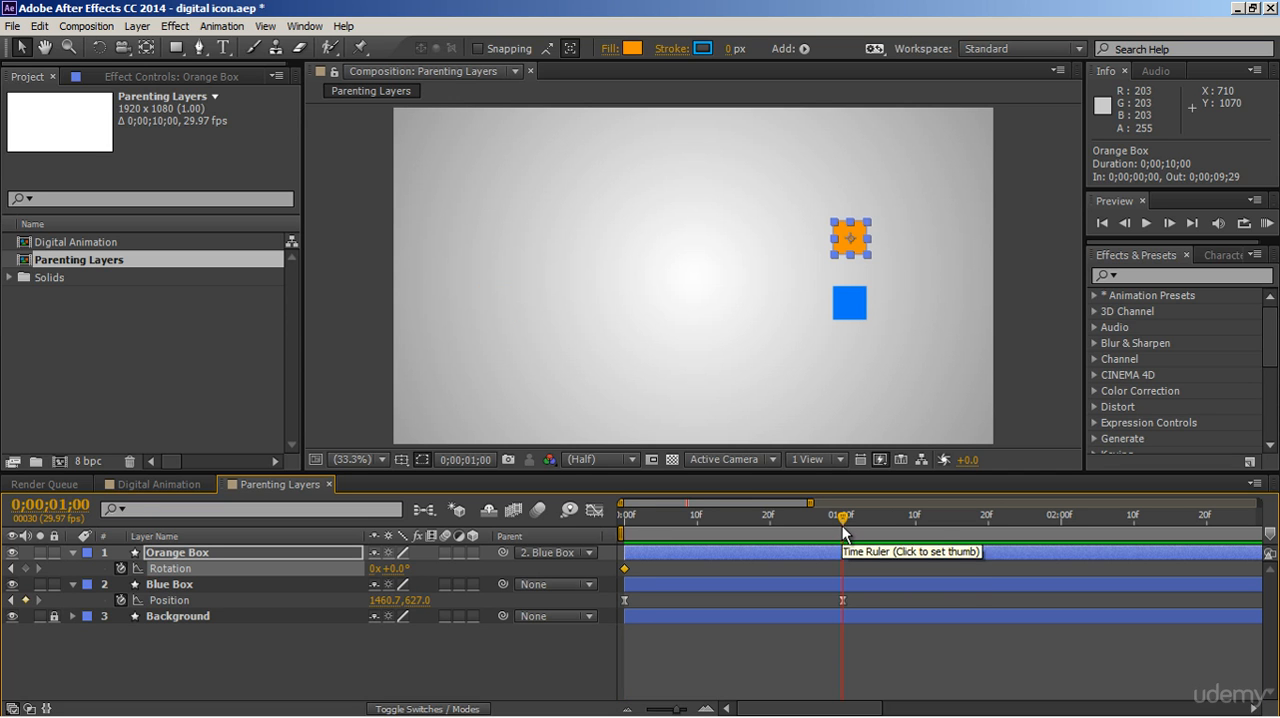
drag(394, 568, 517, 558)
click(762, 626)
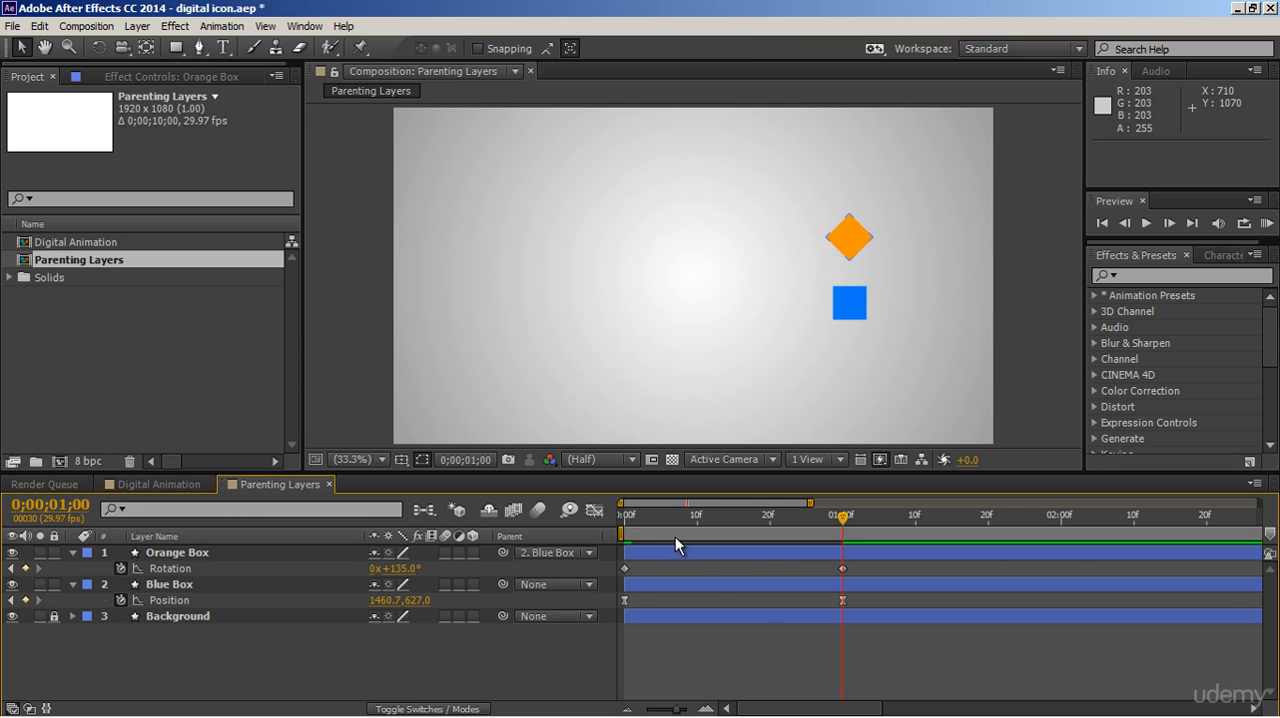
Preview the animation from the start to check the Orange Box's rotation alongside the inherited movement.
click(624, 520)
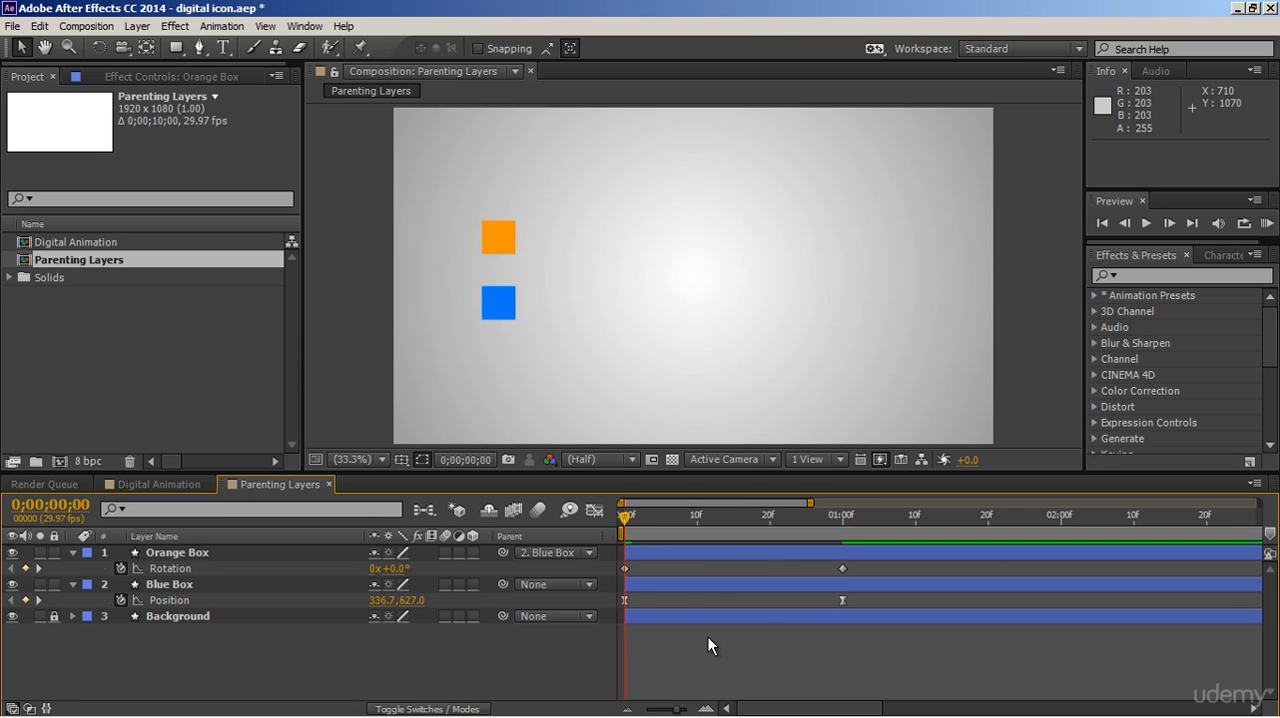
key(space)
key(space)
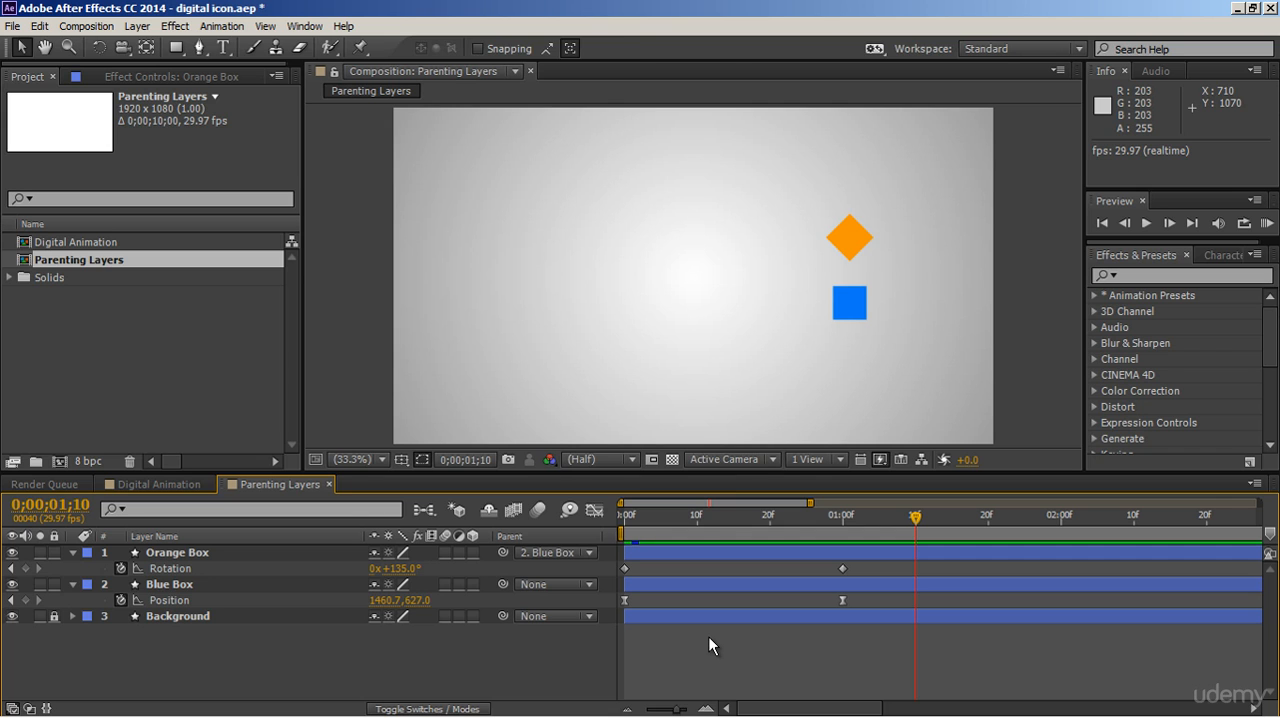
Animate the Blue Box's Scale with keyframes from 100% at the start to 50% at 0;00;01;00.
click(341, 586)
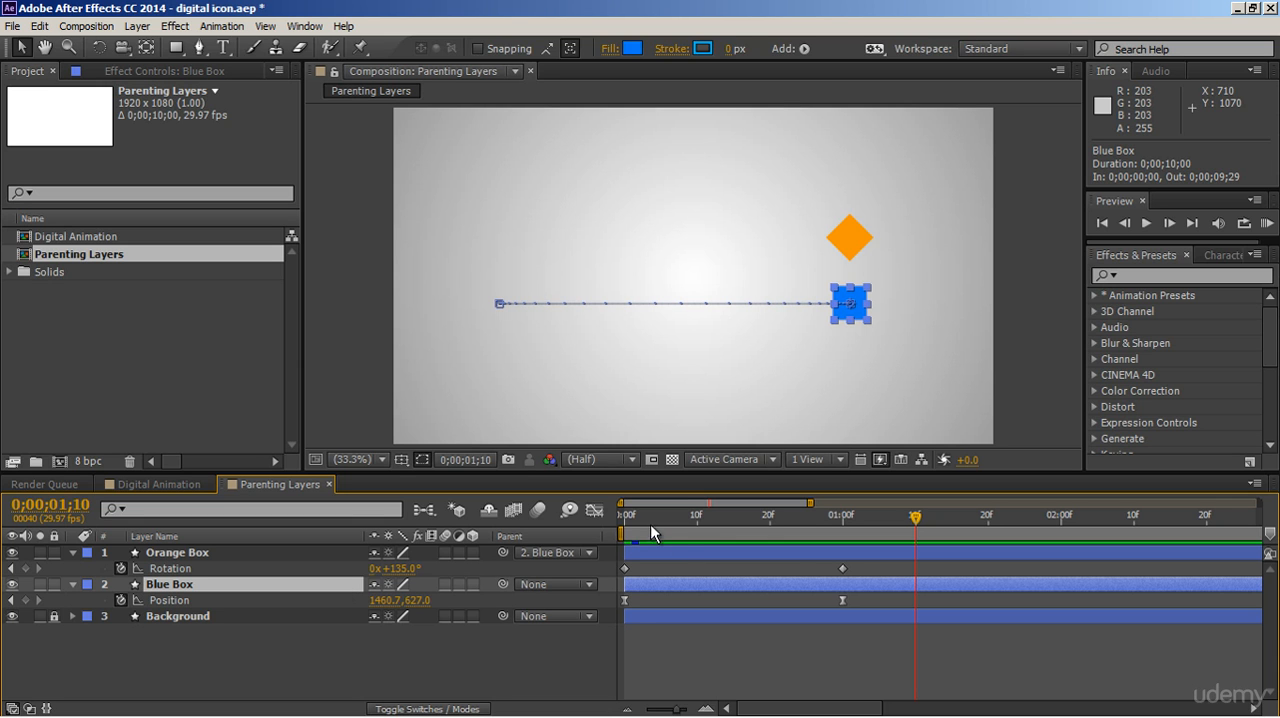
drag(650, 524, 605, 521)
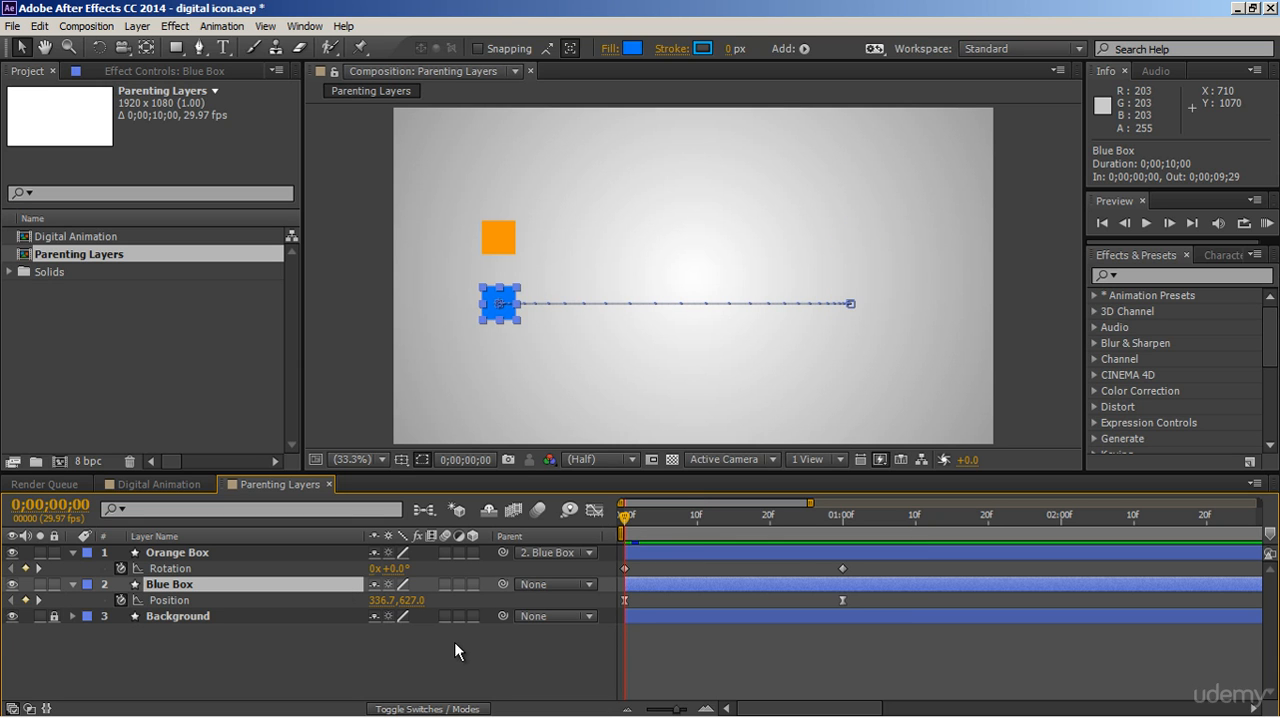
key(shift+s)
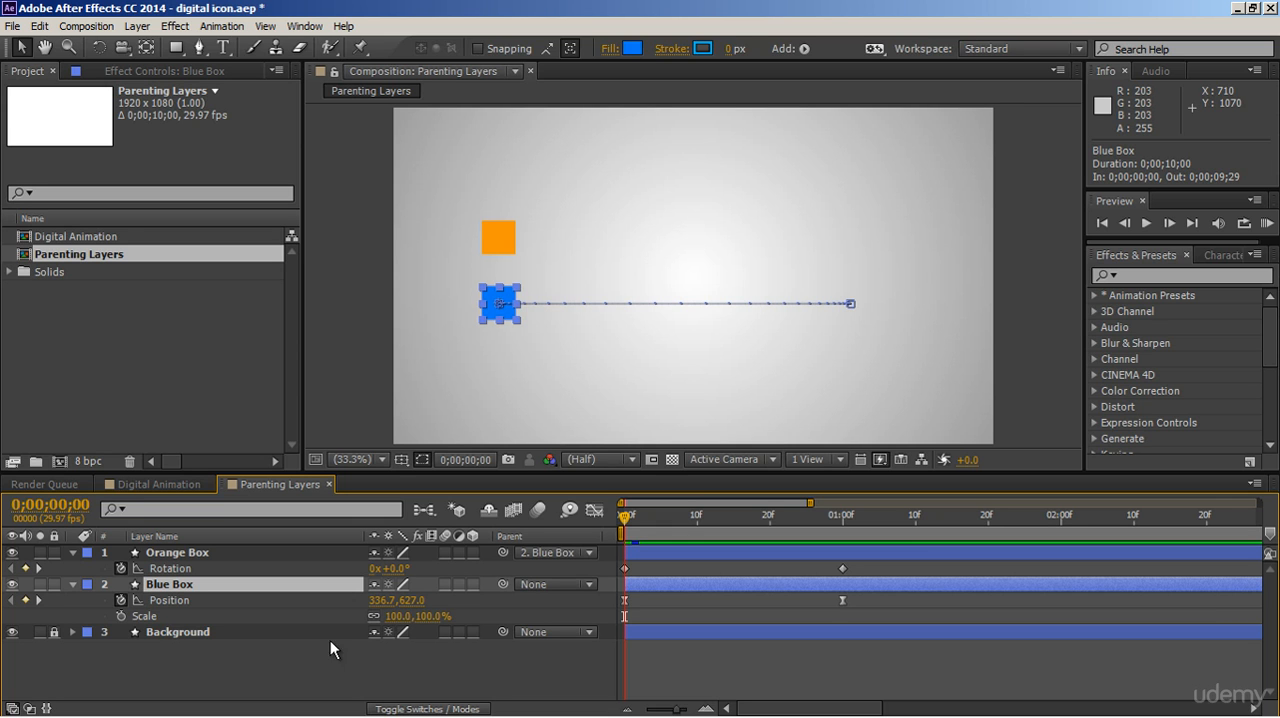
click(121, 616)
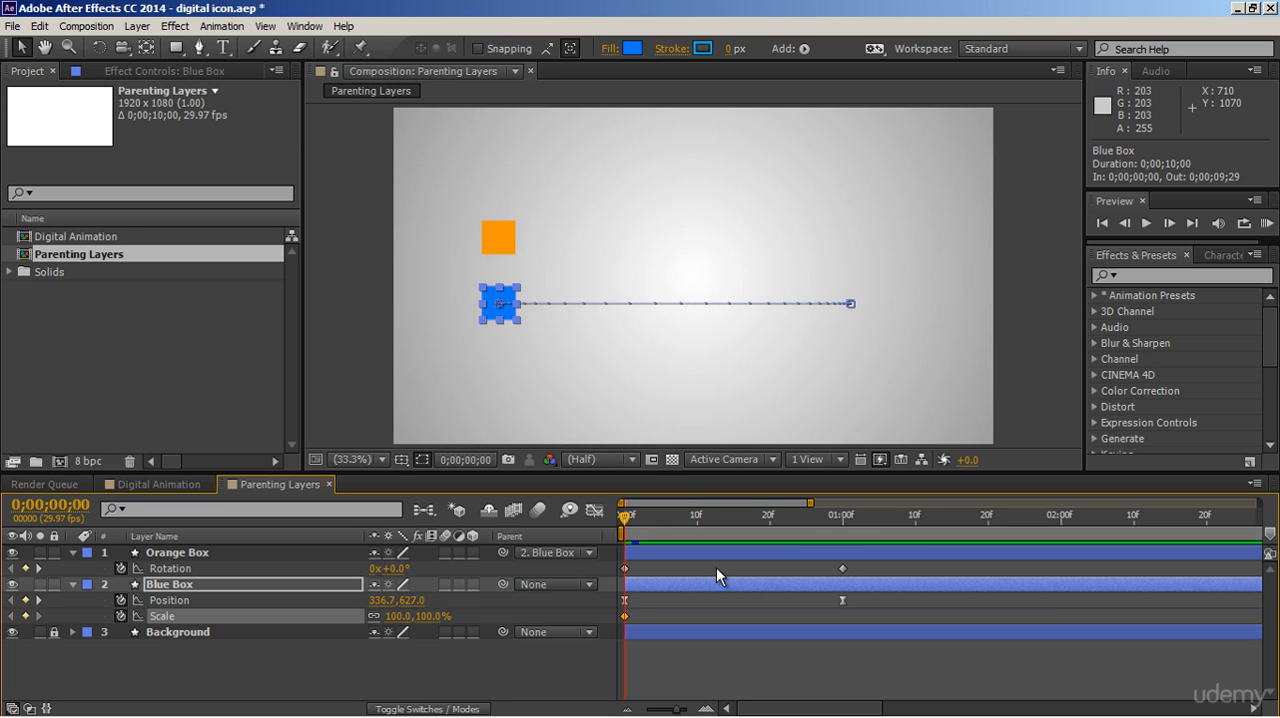
click(843, 525)
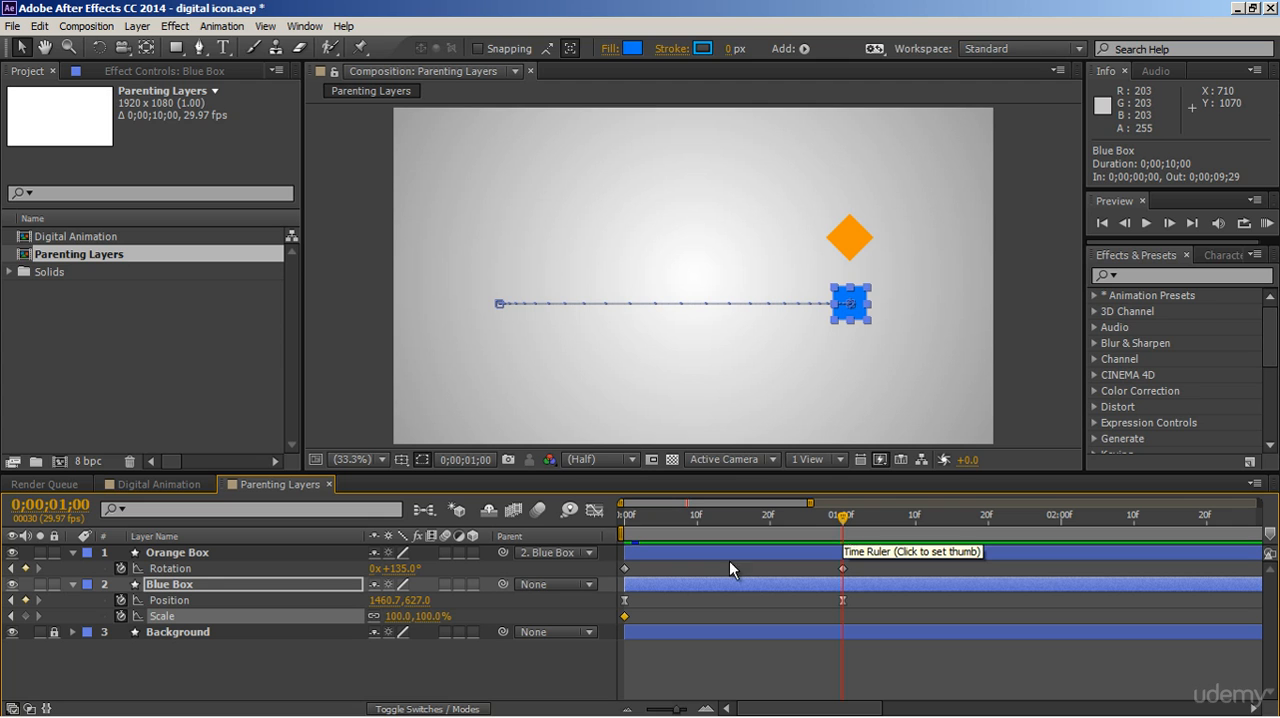
click(423, 616)
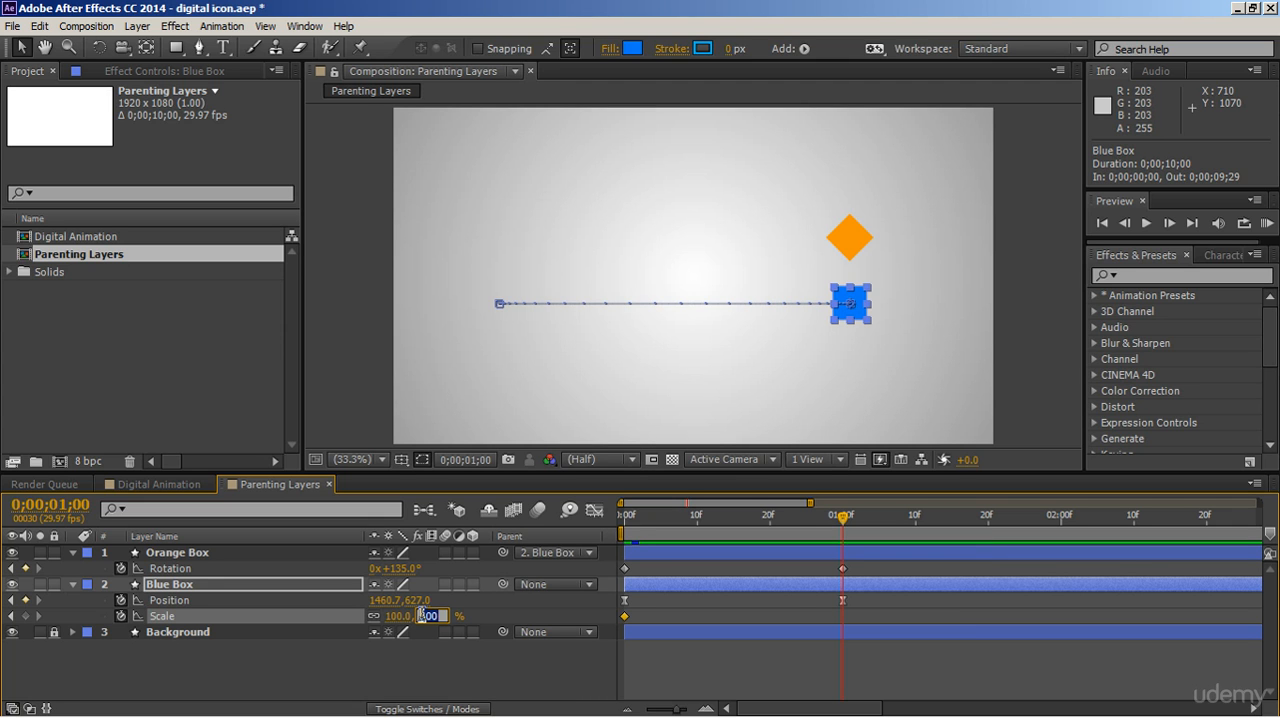
text(50)
key(Return)
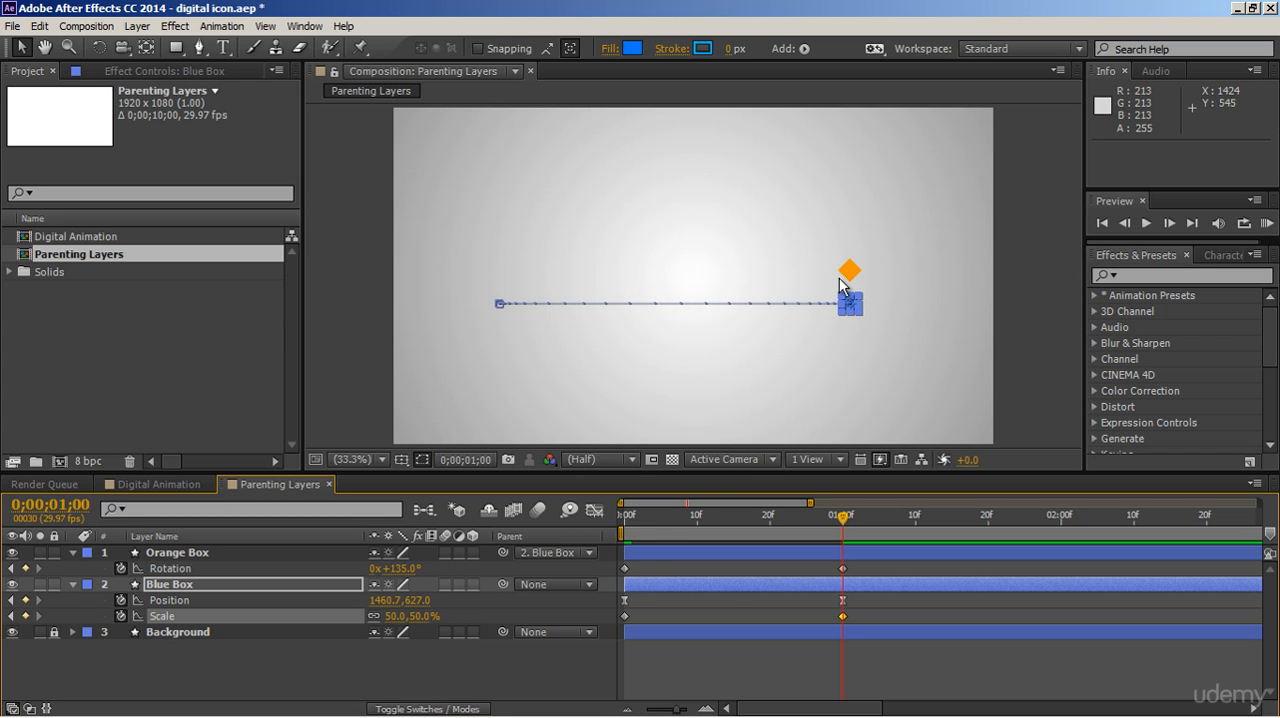
Preview the animation from the start to check how the Blue Box's scaling affects the Orange Box.
drag(652, 517, 607, 531)
click(677, 671)
key(space)
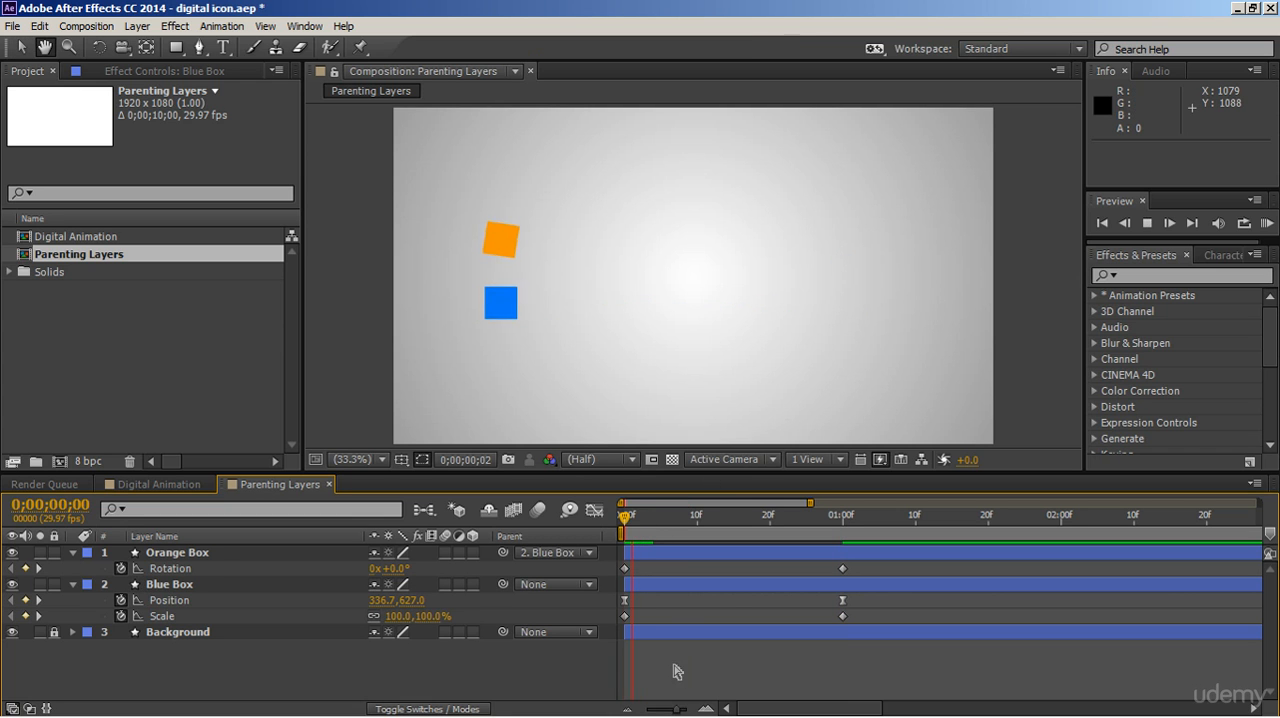
Stop the preview and, at the first frame, remove all keyframes from the Blue Box's Scale and the Orange Box's Rotation.
key(space)
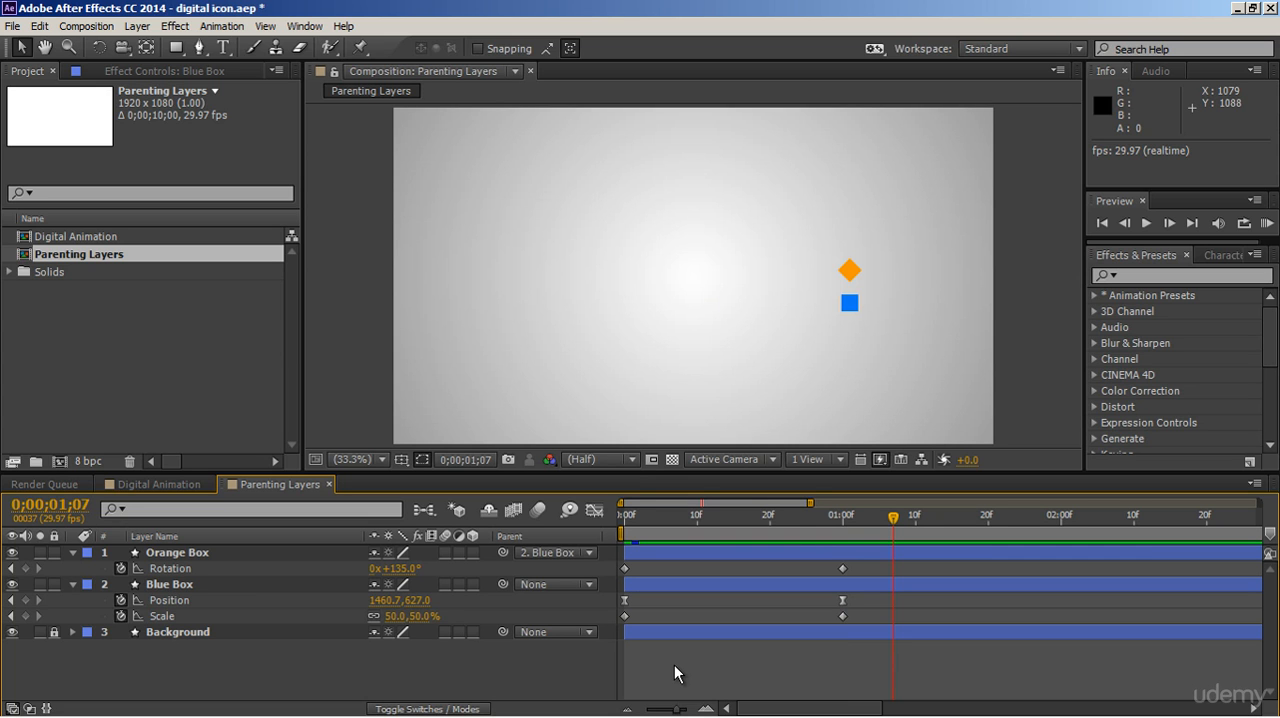
key(Home)
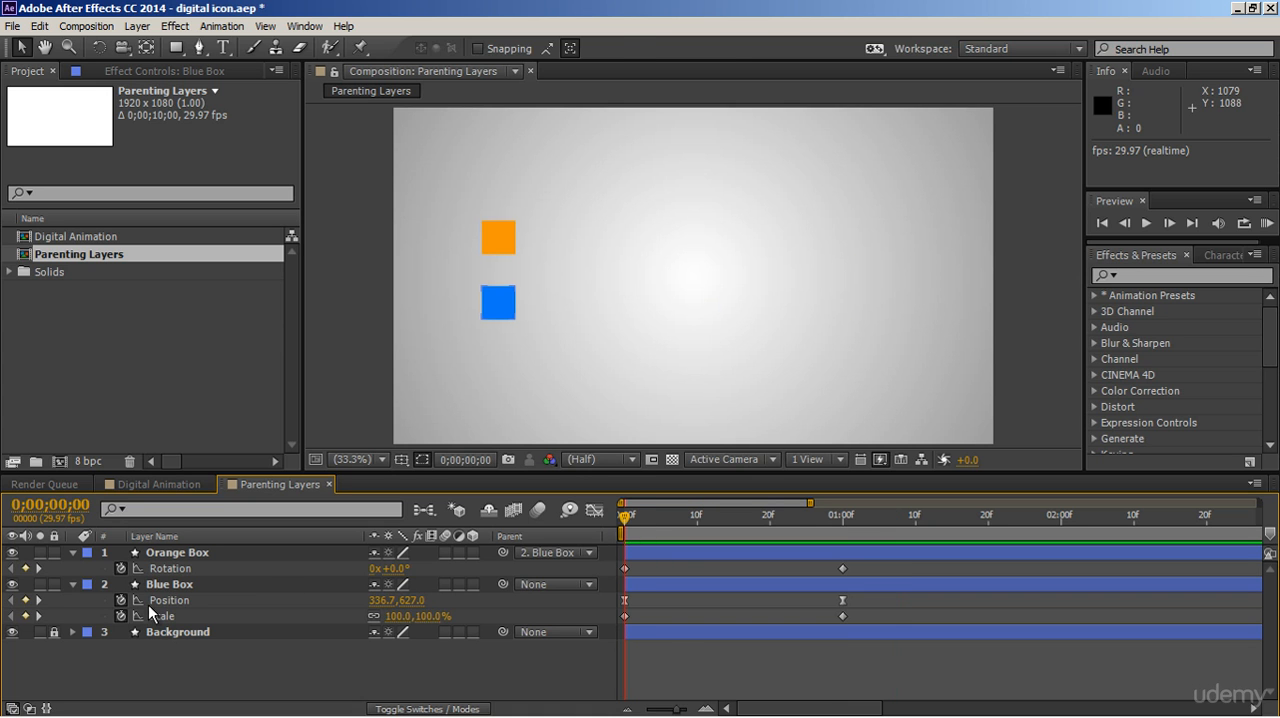
click(122, 615)
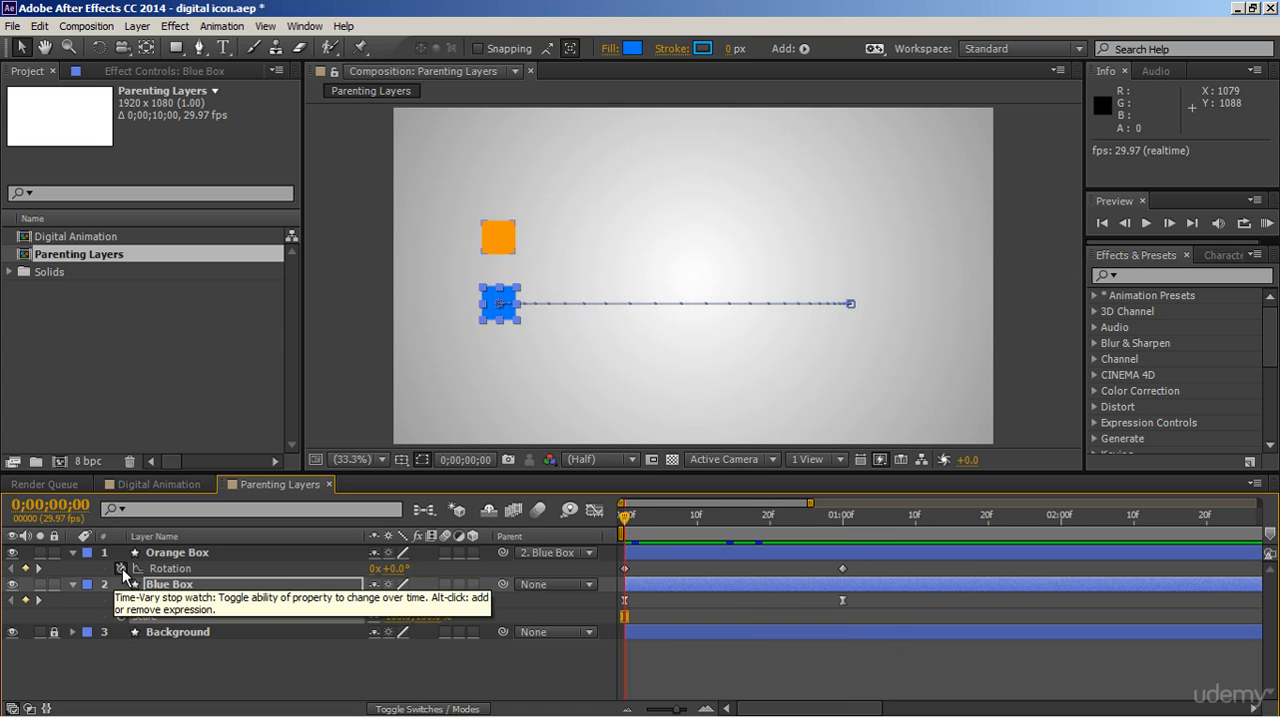
click(122, 568)
click(447, 690)
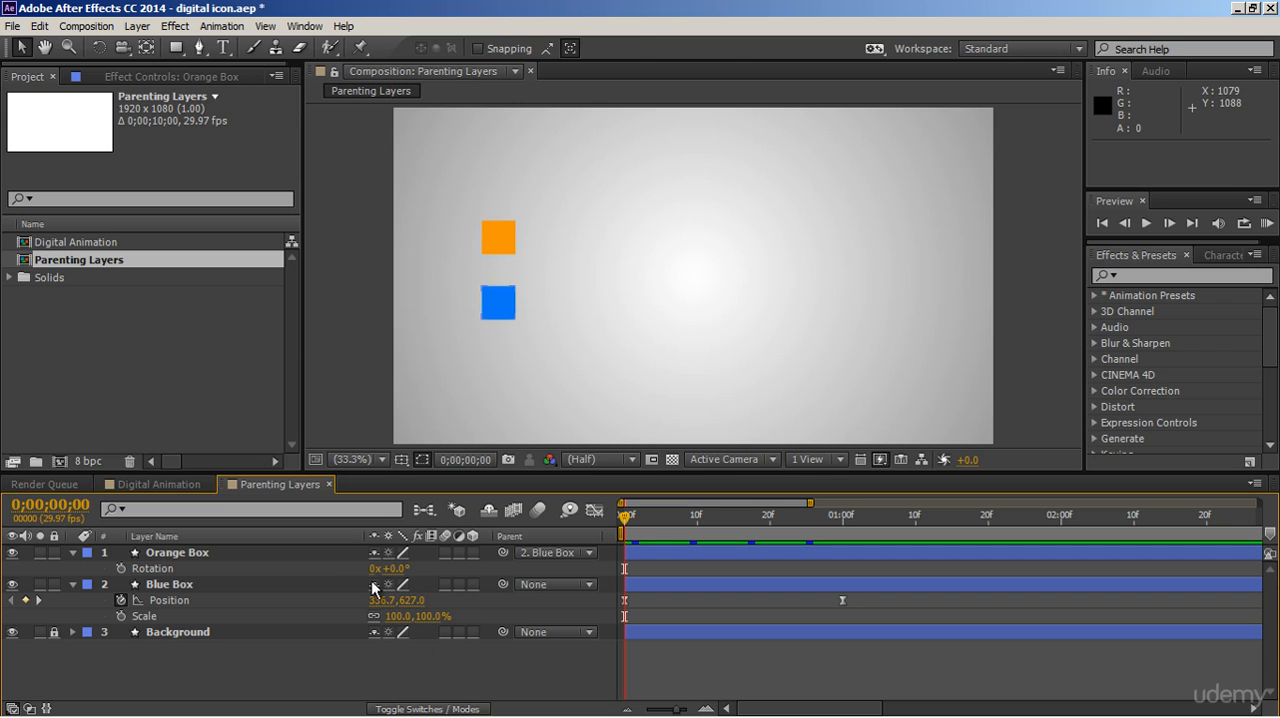
Move the Orange Box farther above the Blue Box by setting its position to -320.8, -518.4, and scrub the motion.
click(350, 552)
key(p)
drag(428, 577, 310, 578)
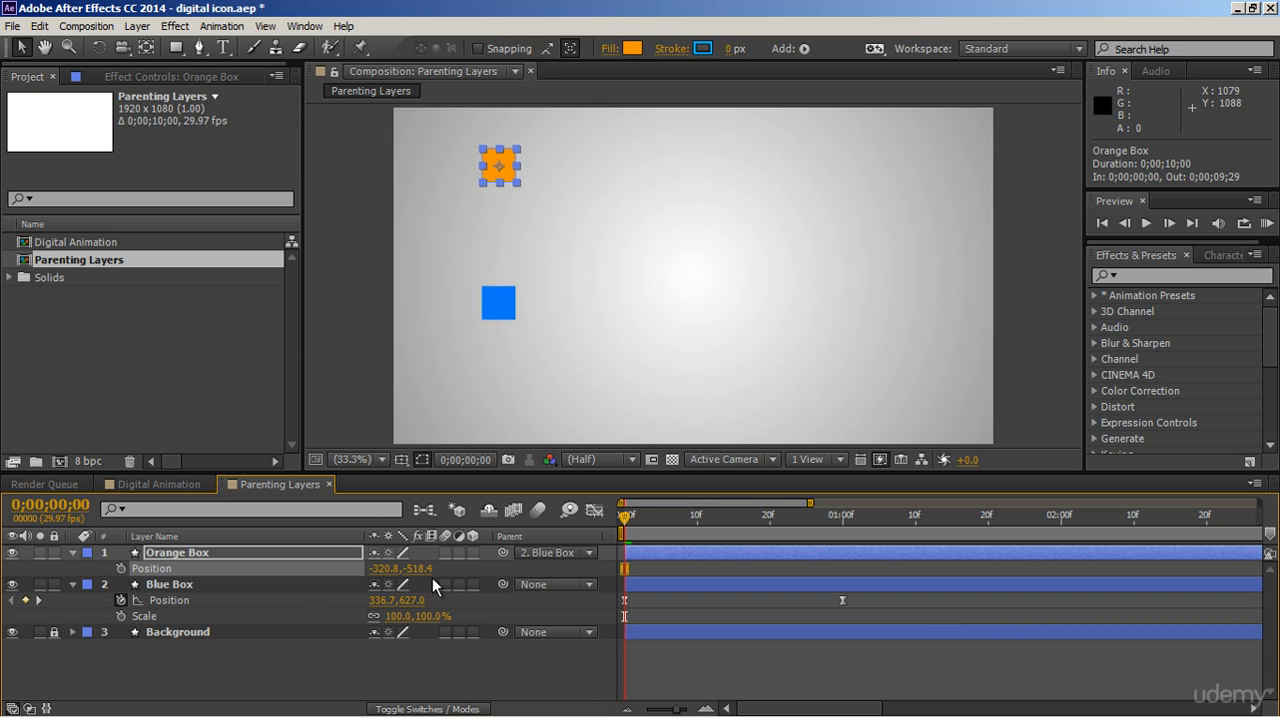
drag(663, 522, 601, 528)
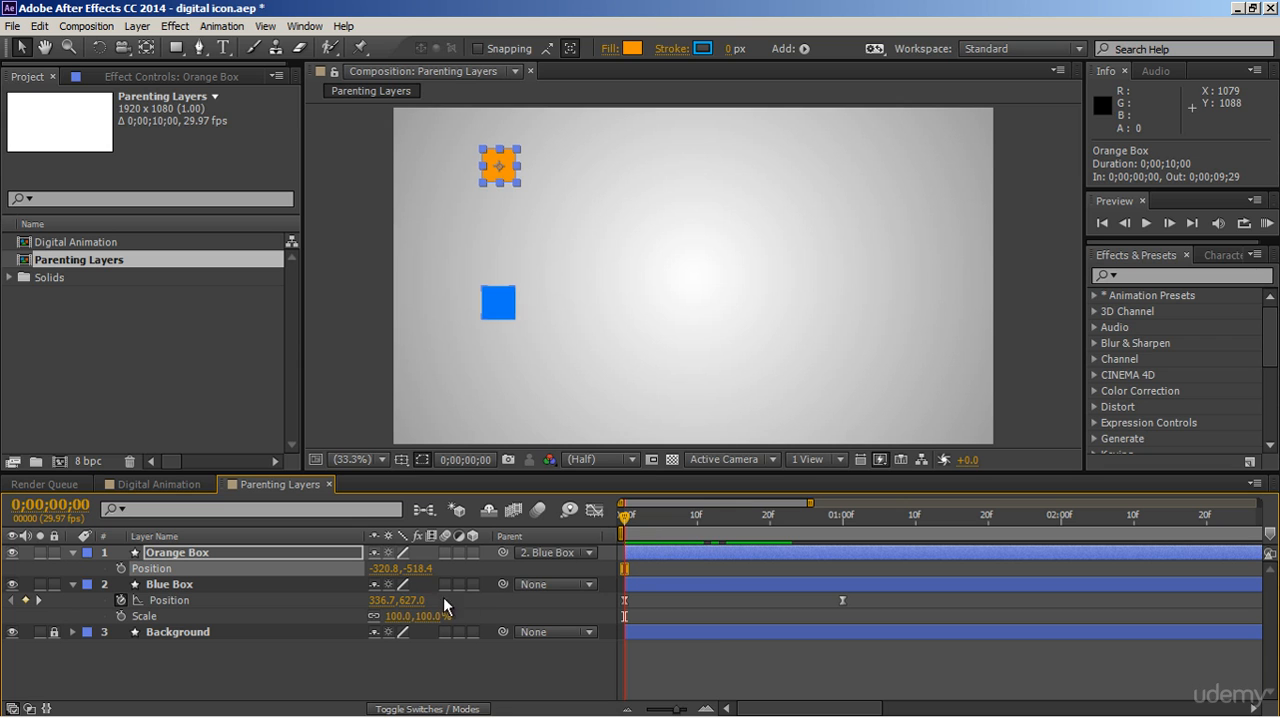
Try lowering the Blue Box to a Y position of 816 at the first frame, and undo the change.
drag(410, 600, 606, 600)
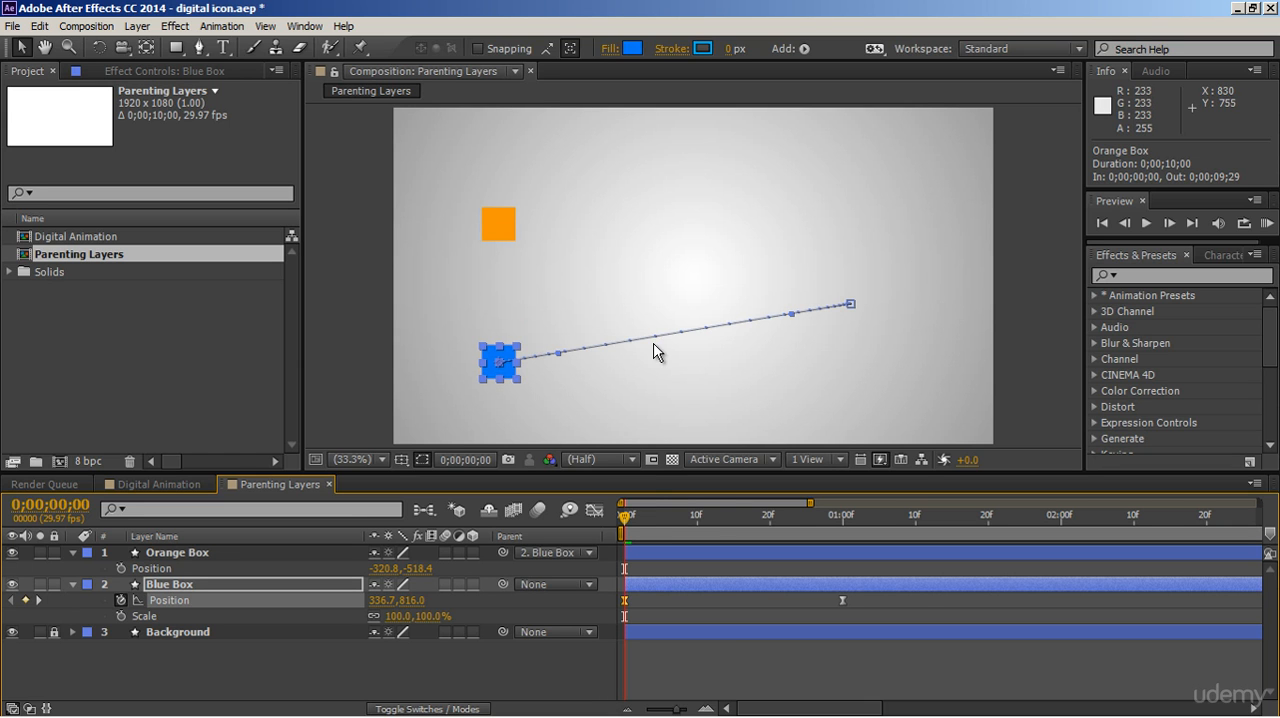
drag(632, 519, 847, 512)
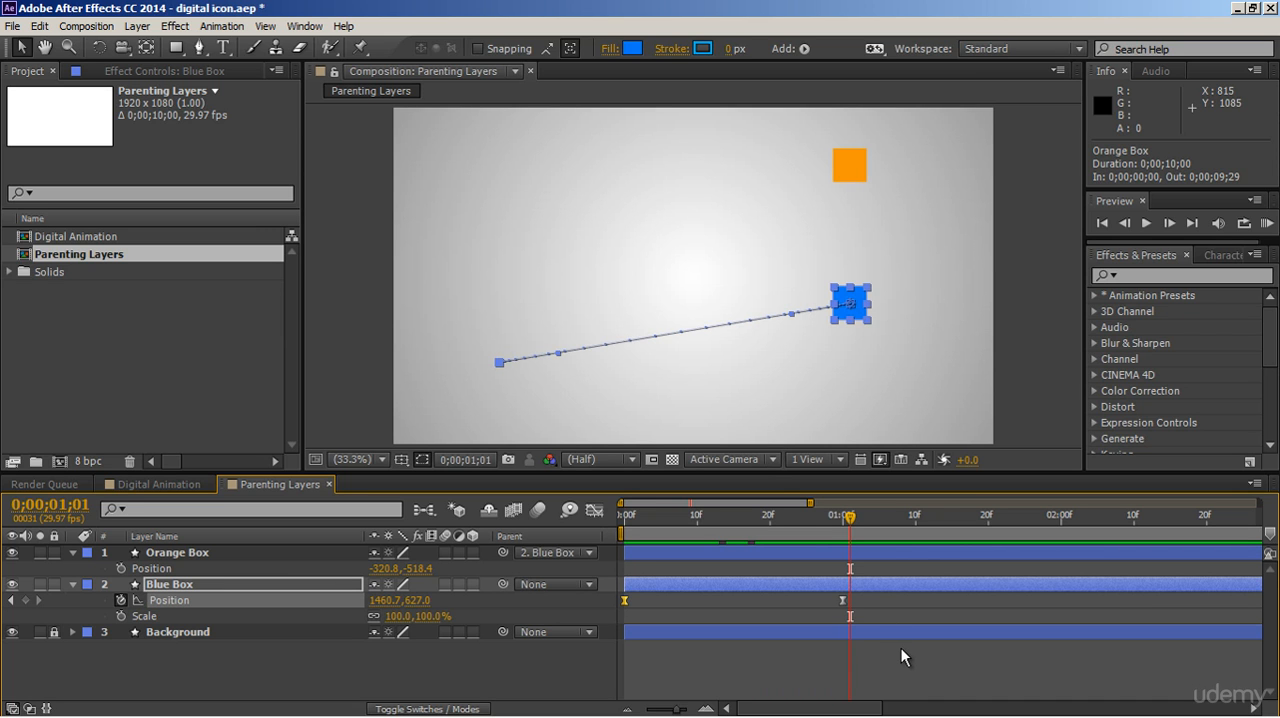
key(ctrl+z)
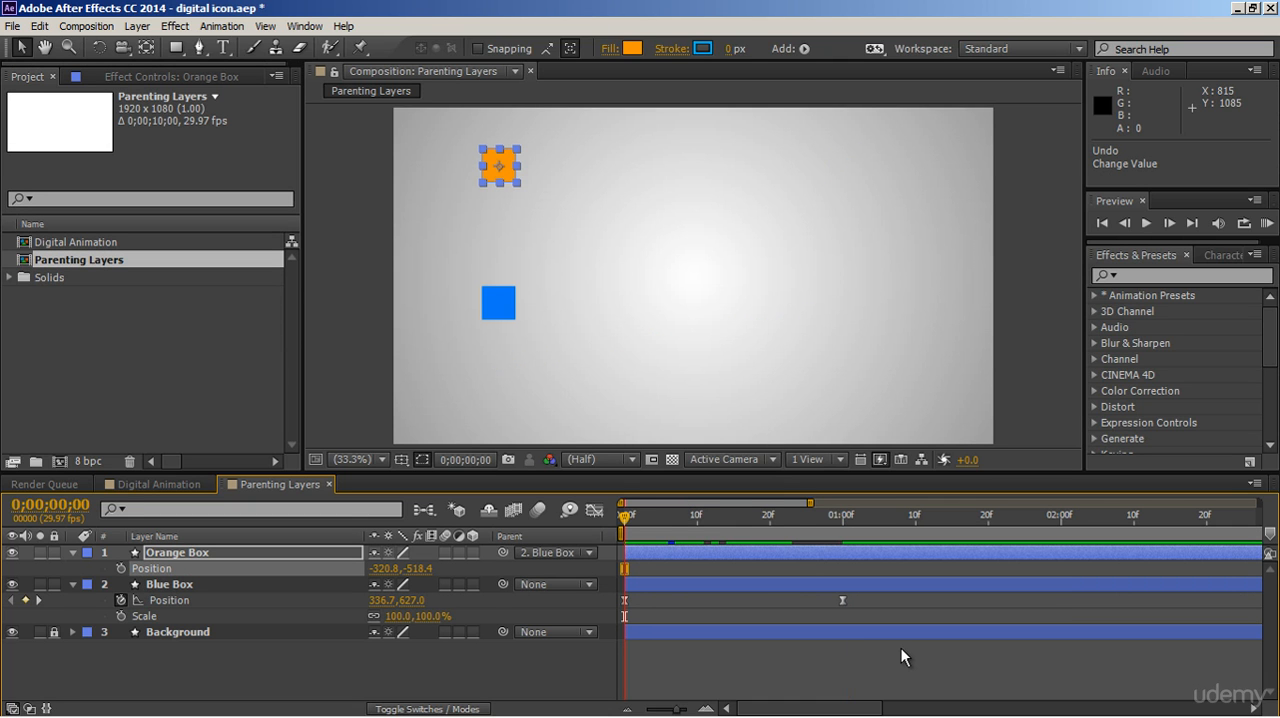
Collapse both box layers and draw a green circle about 110 px wide below the Blue Box on a new shape layer.
click(73, 584)
click(73, 553)
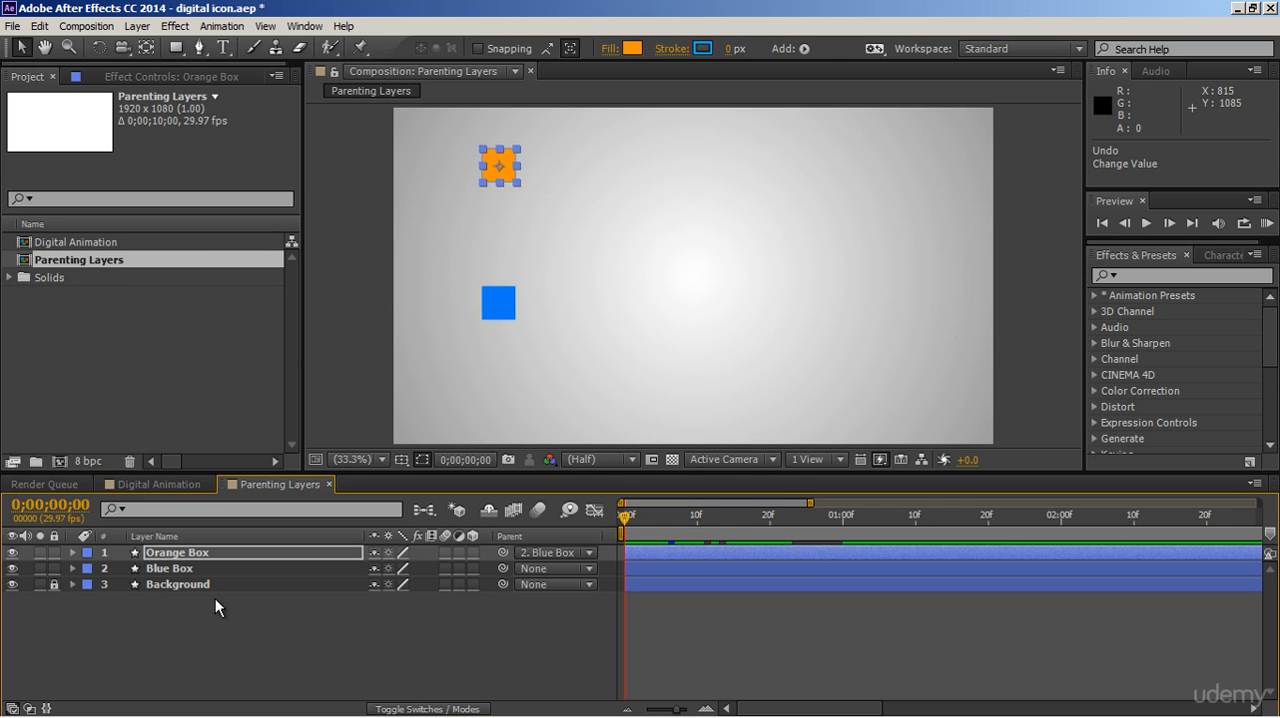
click(359, 628)
drag(182, 53, 208, 88)
drag(488, 356, 524, 386)
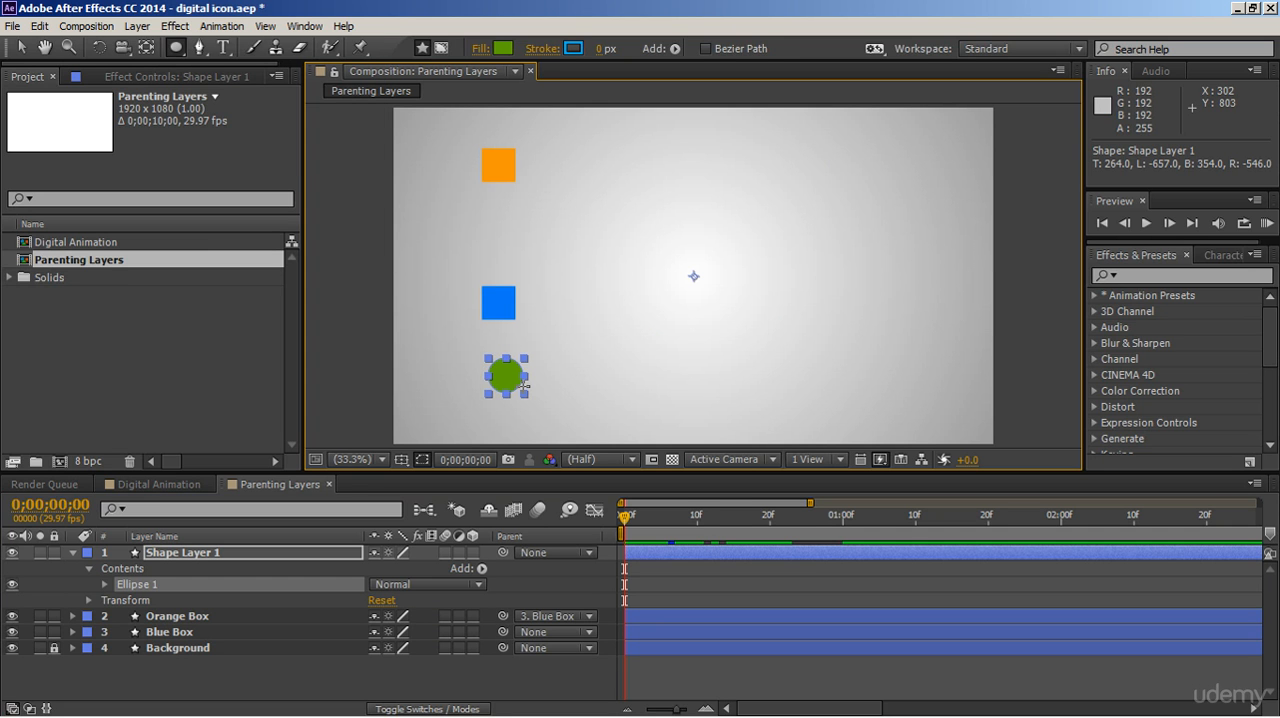
Move the green circle's anchor point to its center and nudge the circle beneath the Blue Box to position 328.5, 859.5.
click(145, 52)
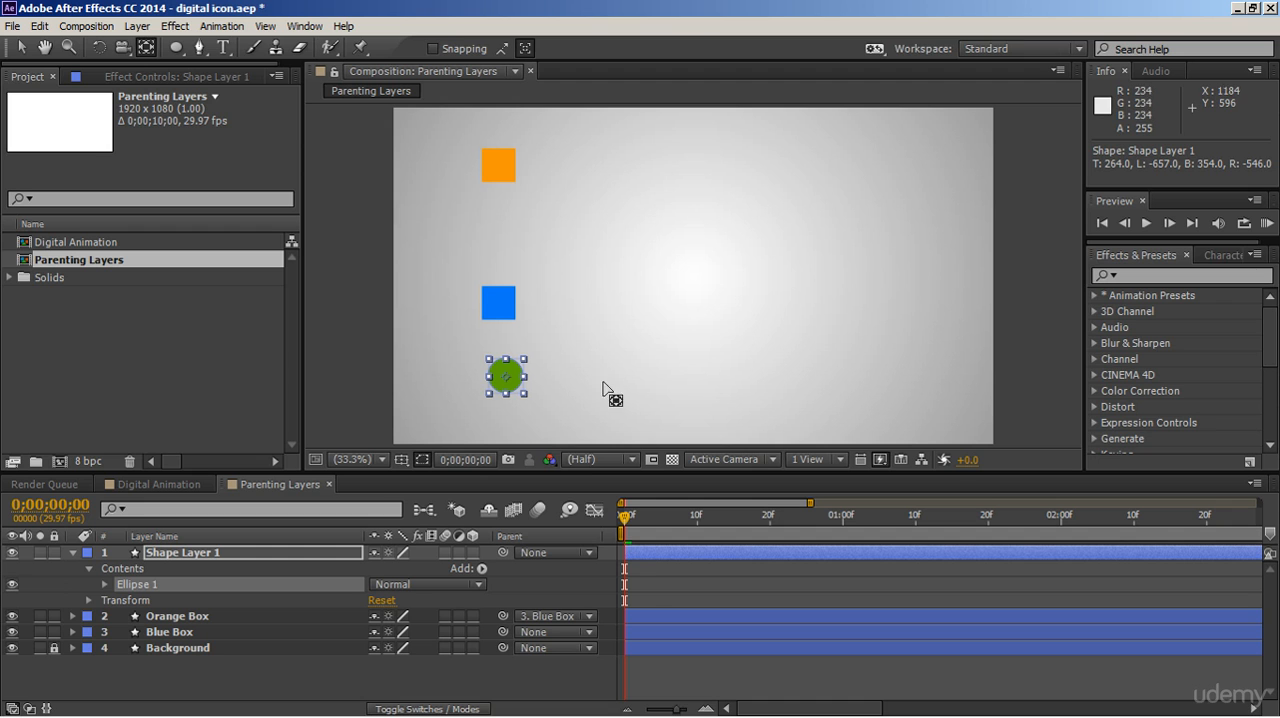
click(654, 572)
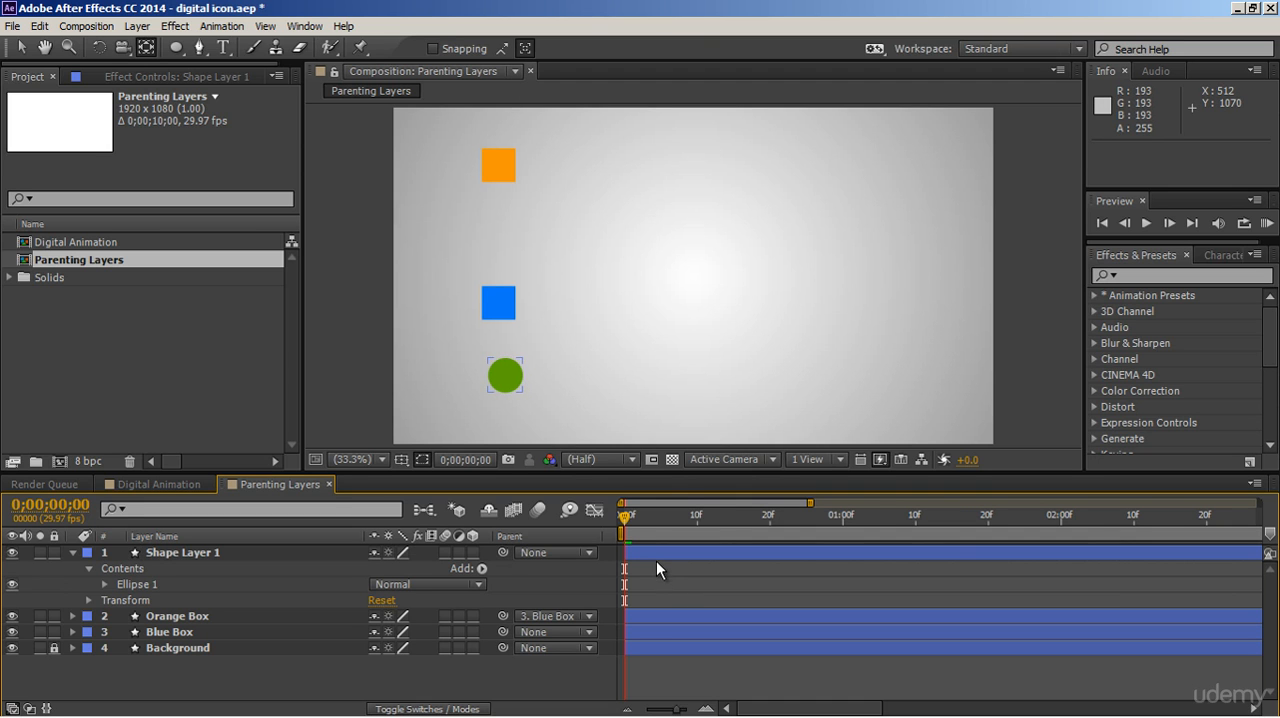
click(650, 551)
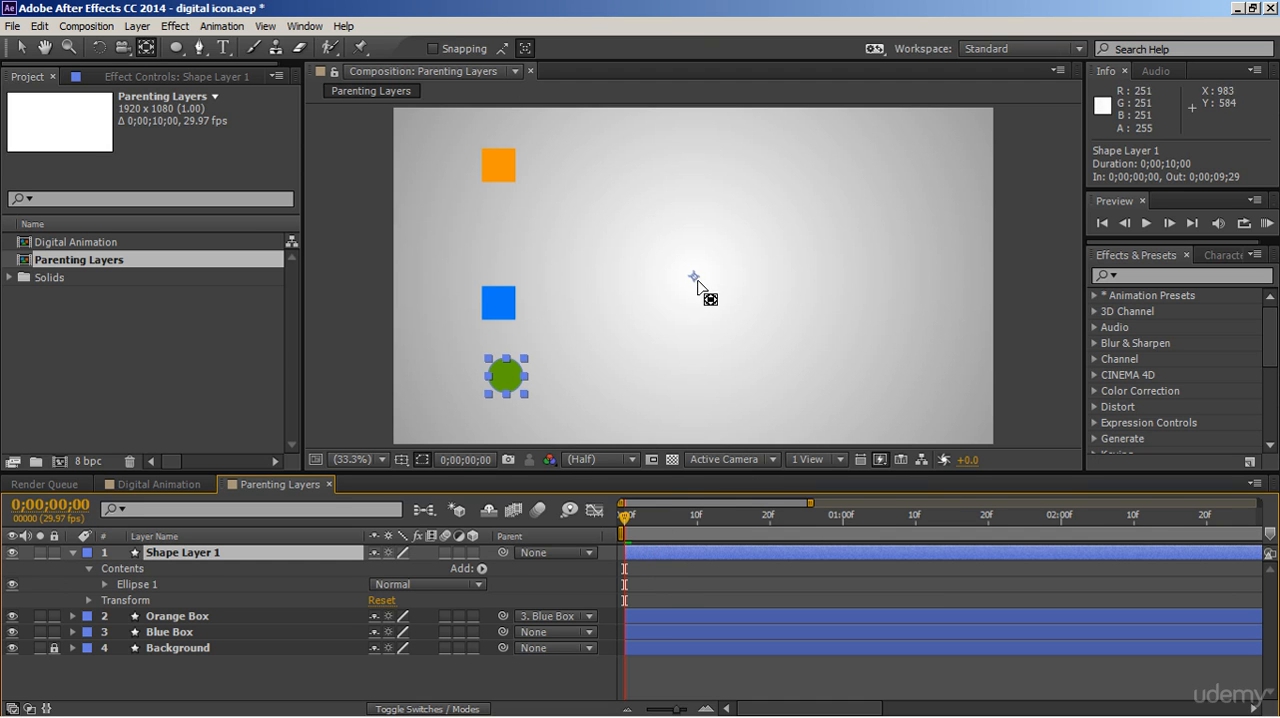
drag(694, 278, 506, 376)
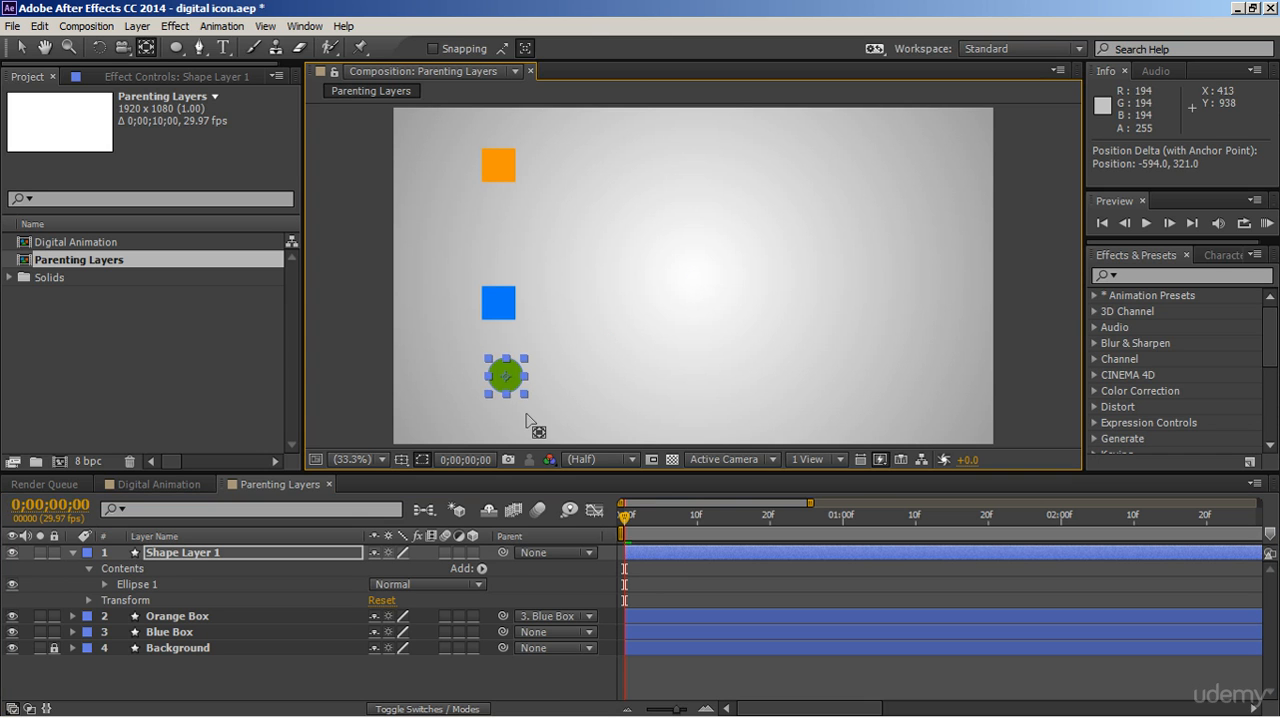
click(21, 47)
click(350, 554)
key(shift+Left)
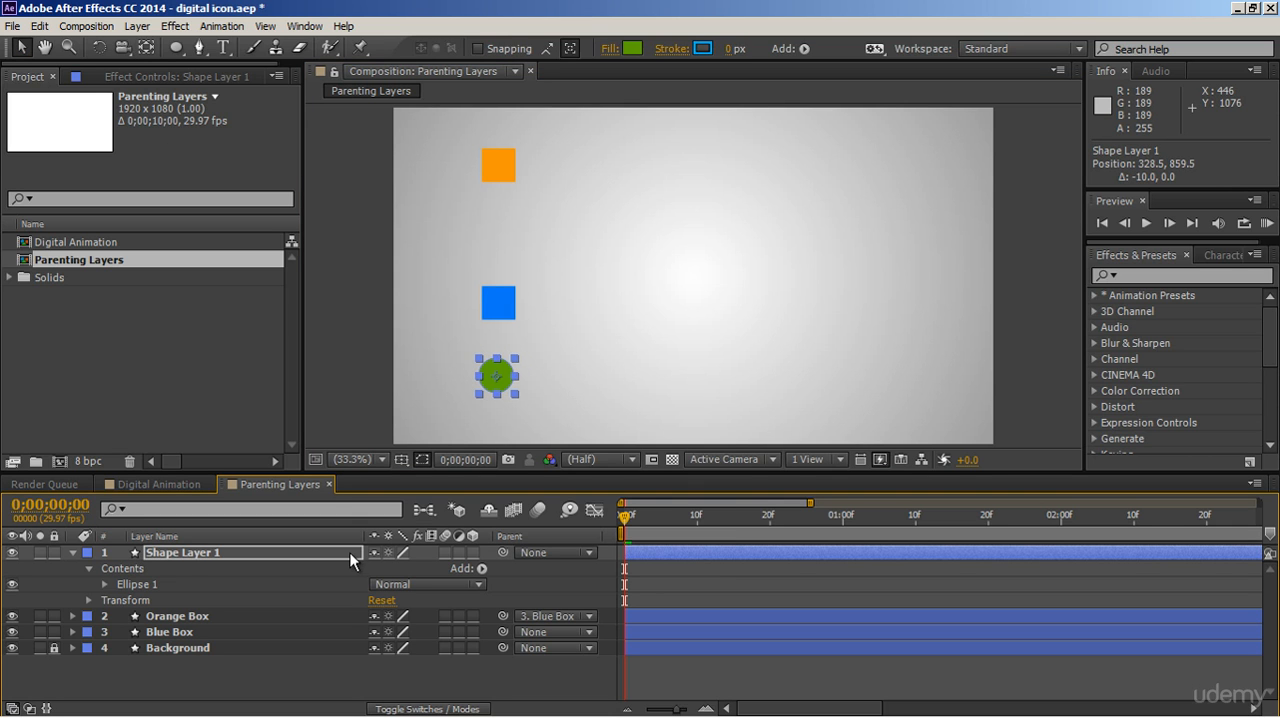
Rename the circle's shape layer to Green Circle and collapse its properties.
click(190, 551)
key(Return)
text(Green Circle)
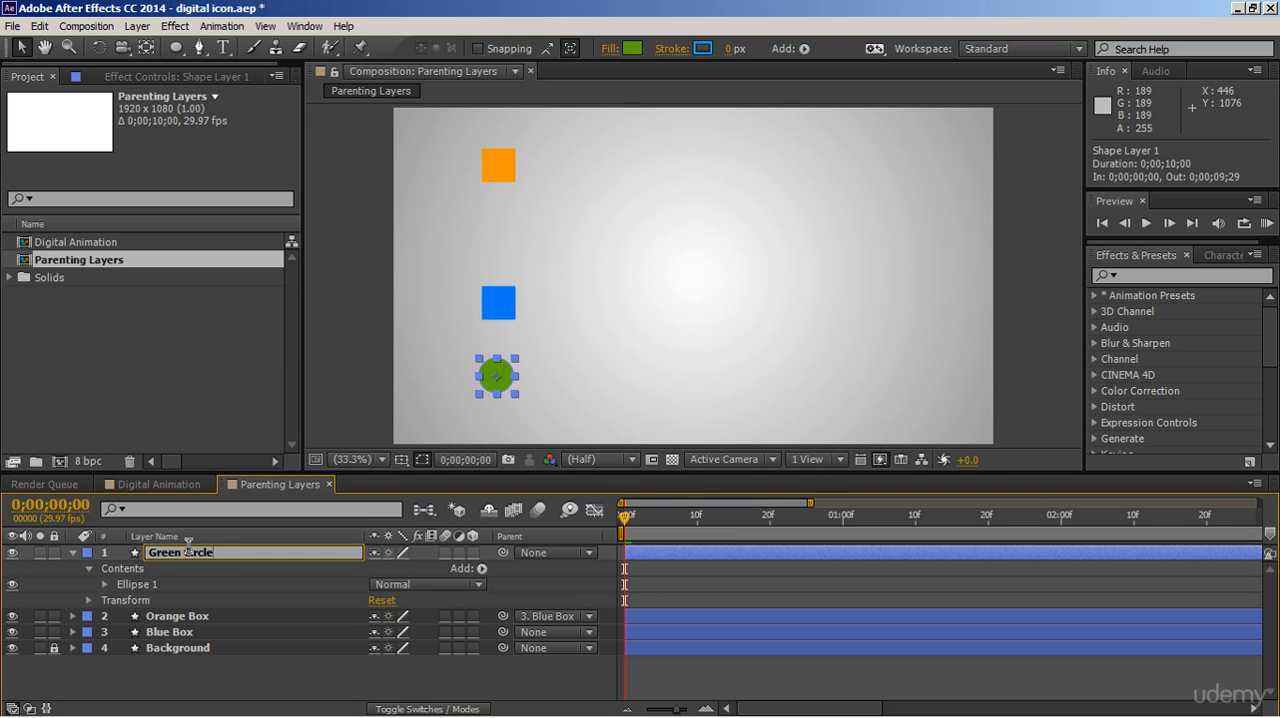
key(Return)
click(72, 552)
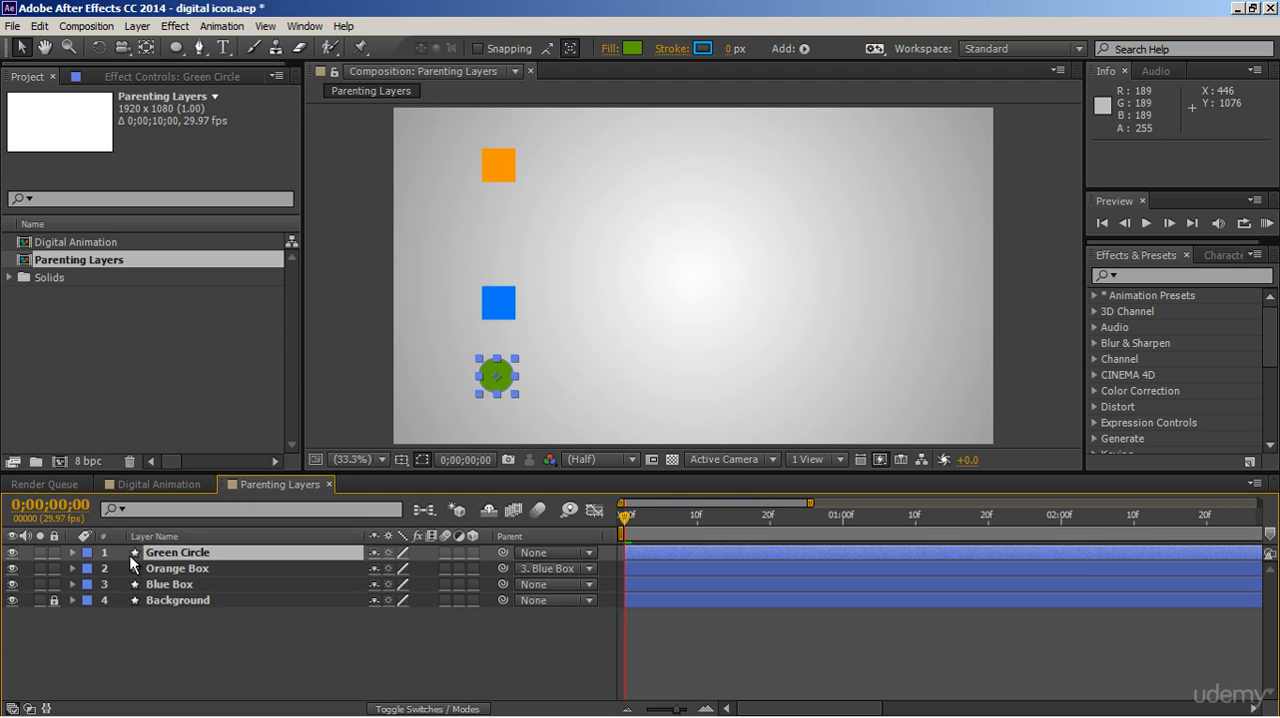
Parent the Green Circle layer to the Blue Box layer.
click(540, 553)
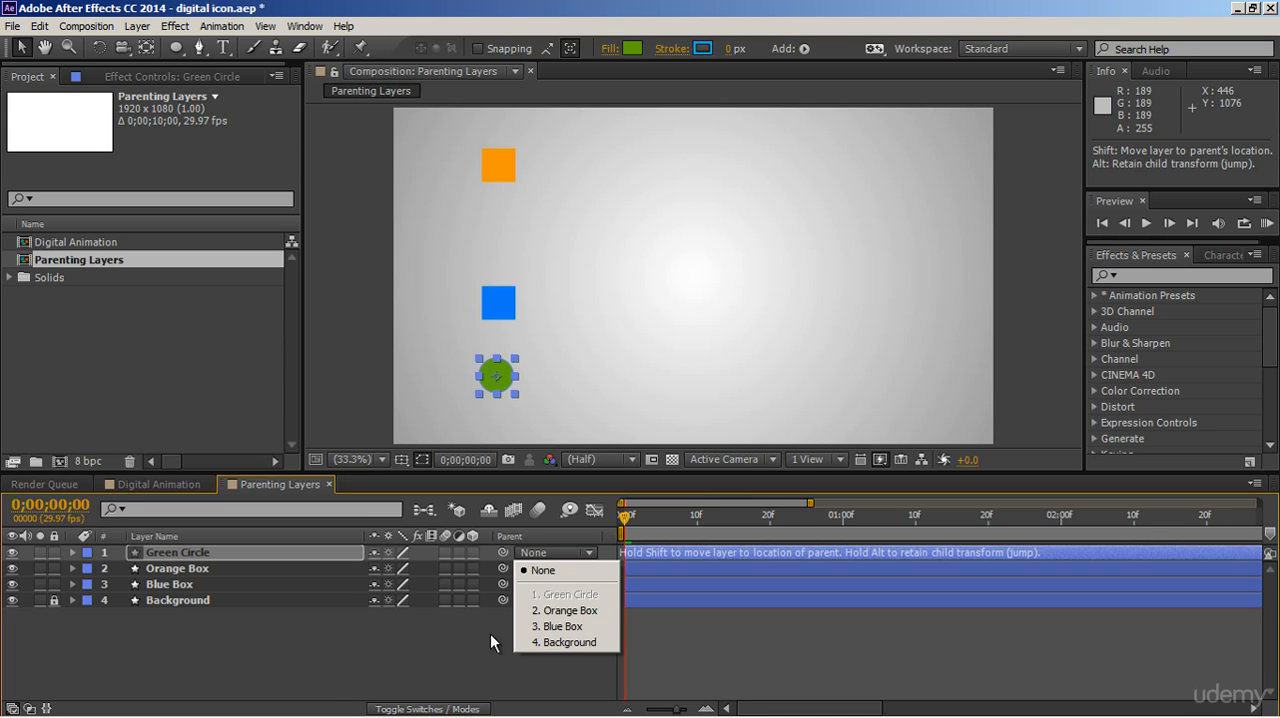
click(344, 551)
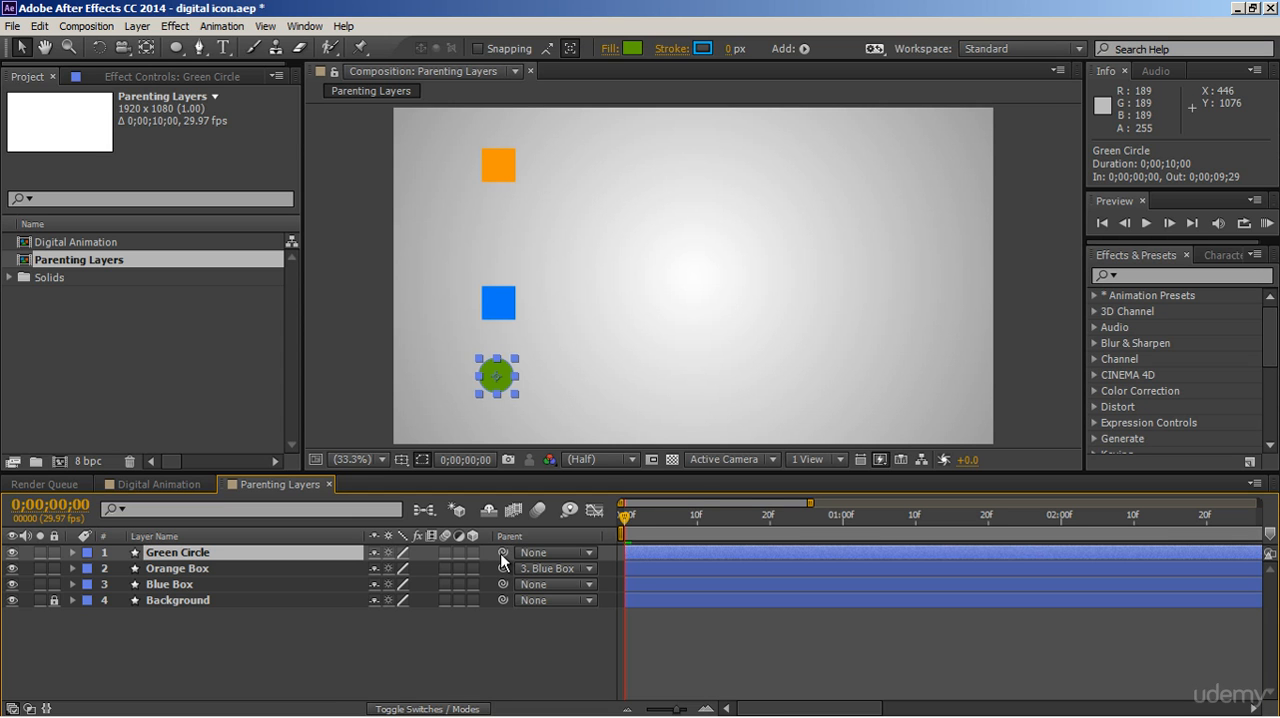
drag(501, 555, 346, 584)
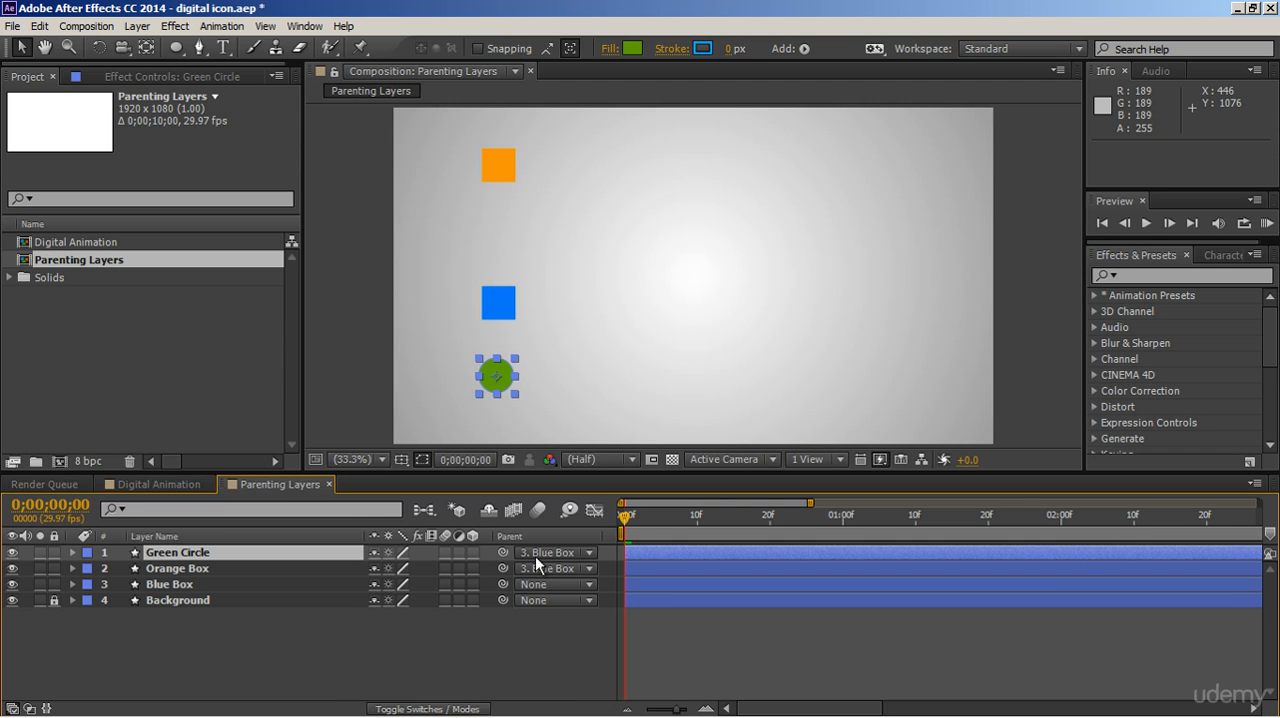
Preview the animation from the start to check how both child layers follow the Blue Box.
click(671, 625)
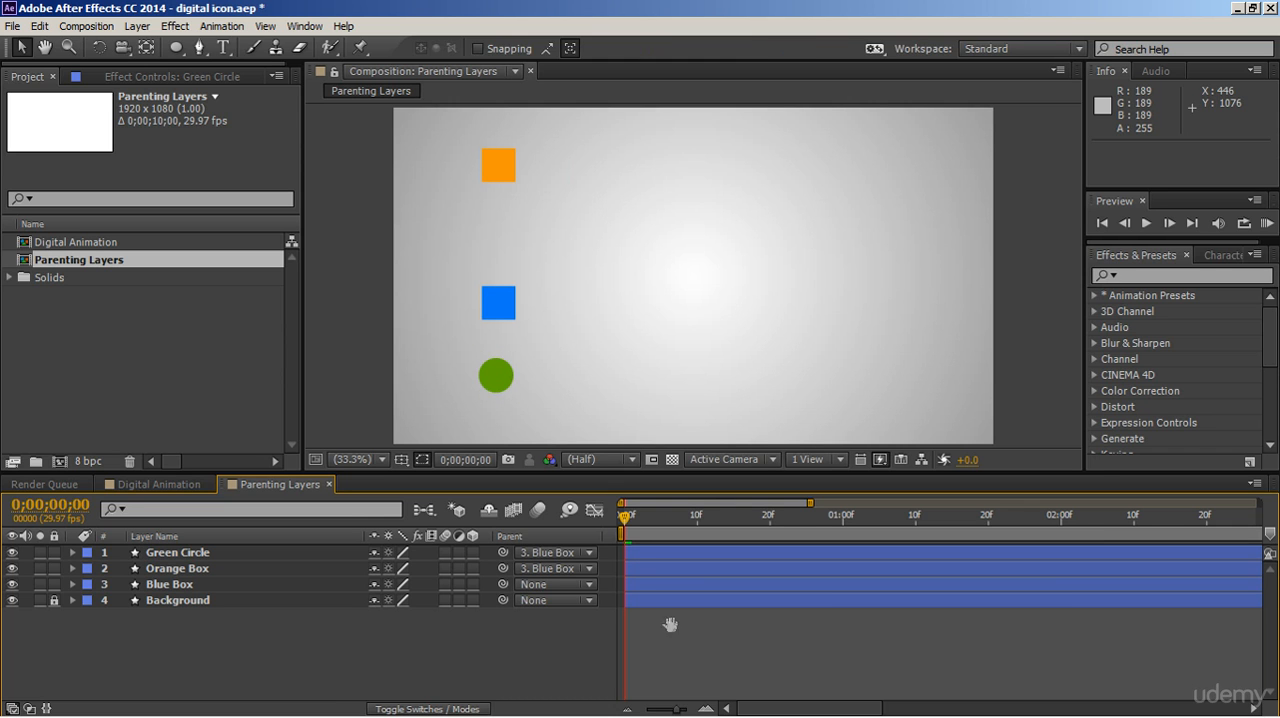
key(space)
key(space)
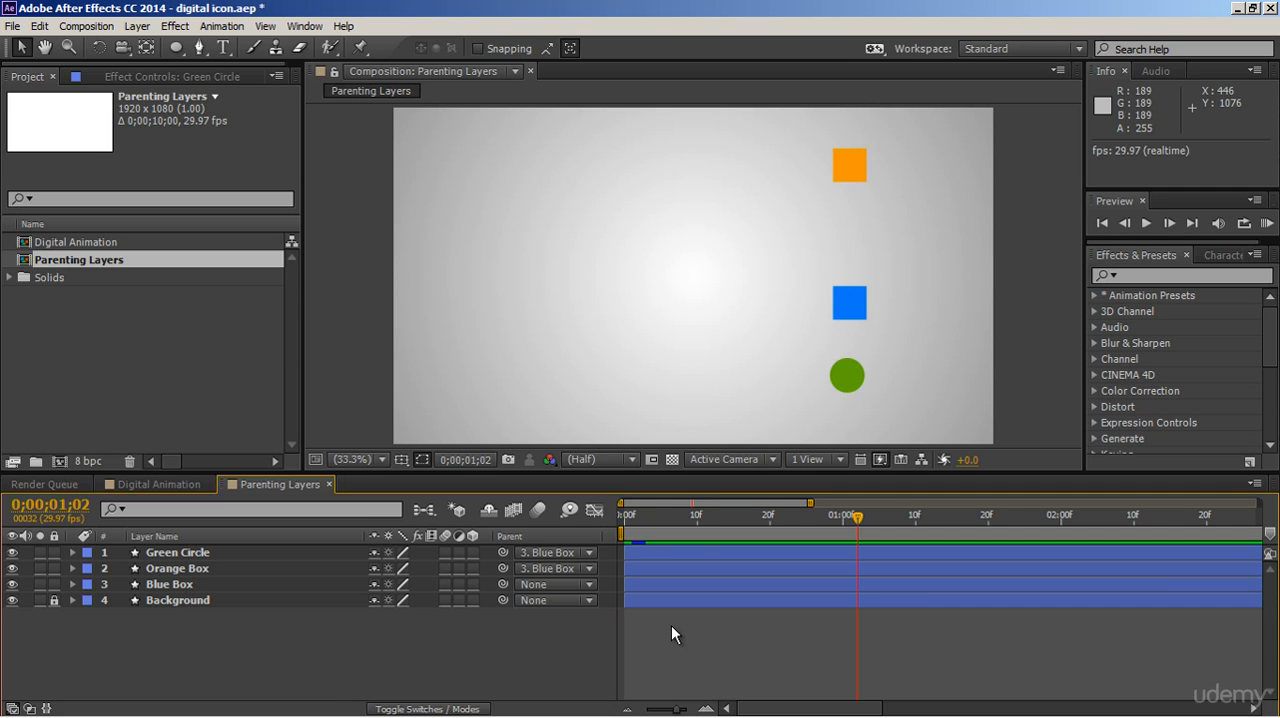
Open the Digital Animation composition and try a Y Rotation of -35° on the first dotted circle, undoing the change.
click(181, 482)
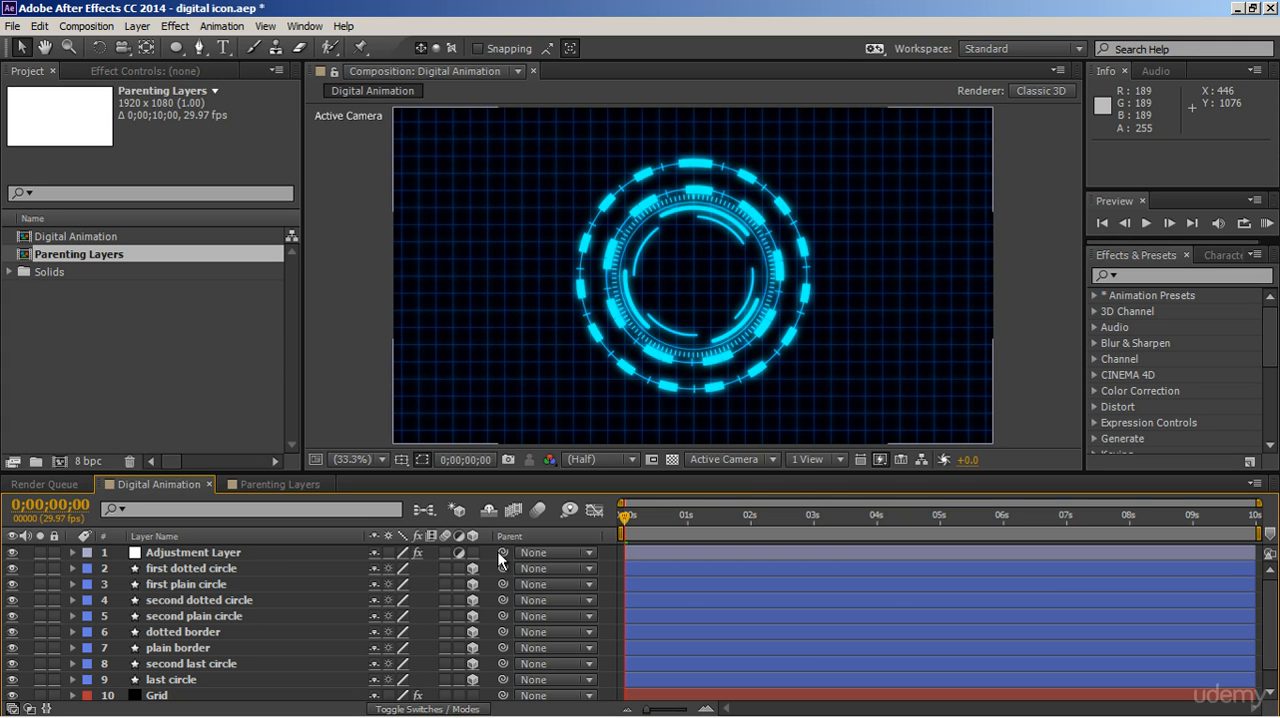
click(286, 567)
key(r)
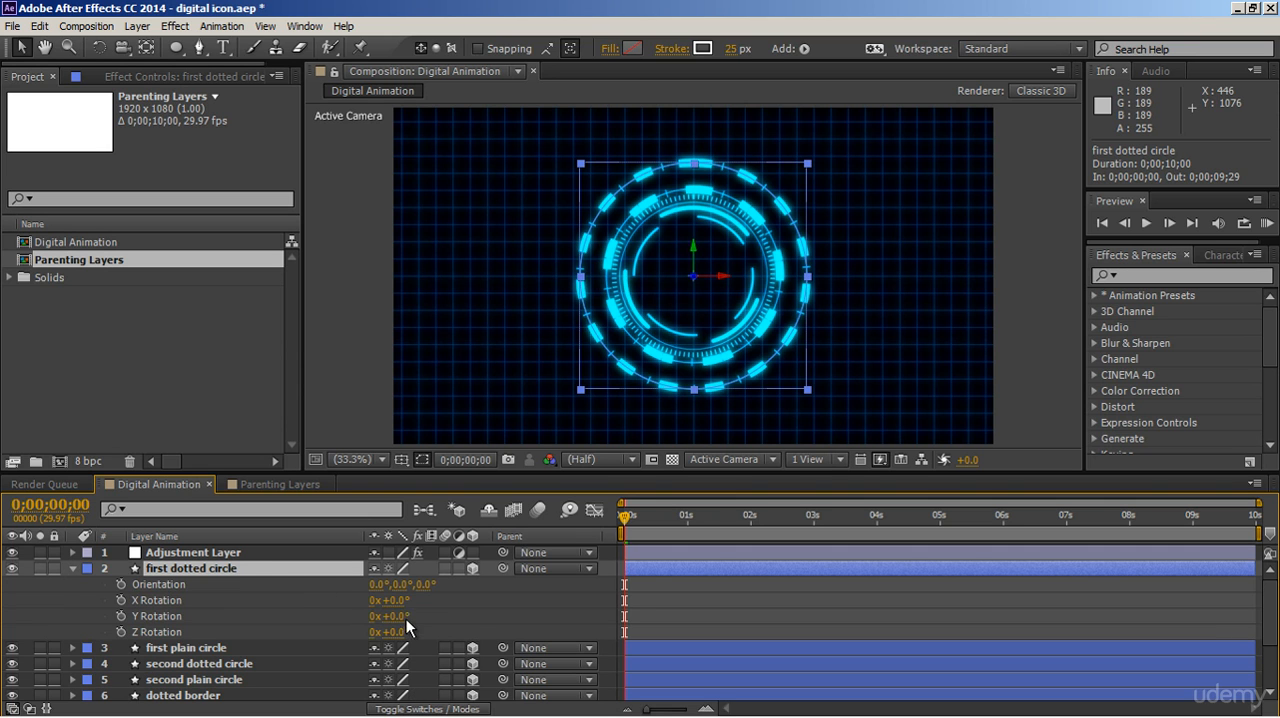
drag(398, 616, 366, 619)
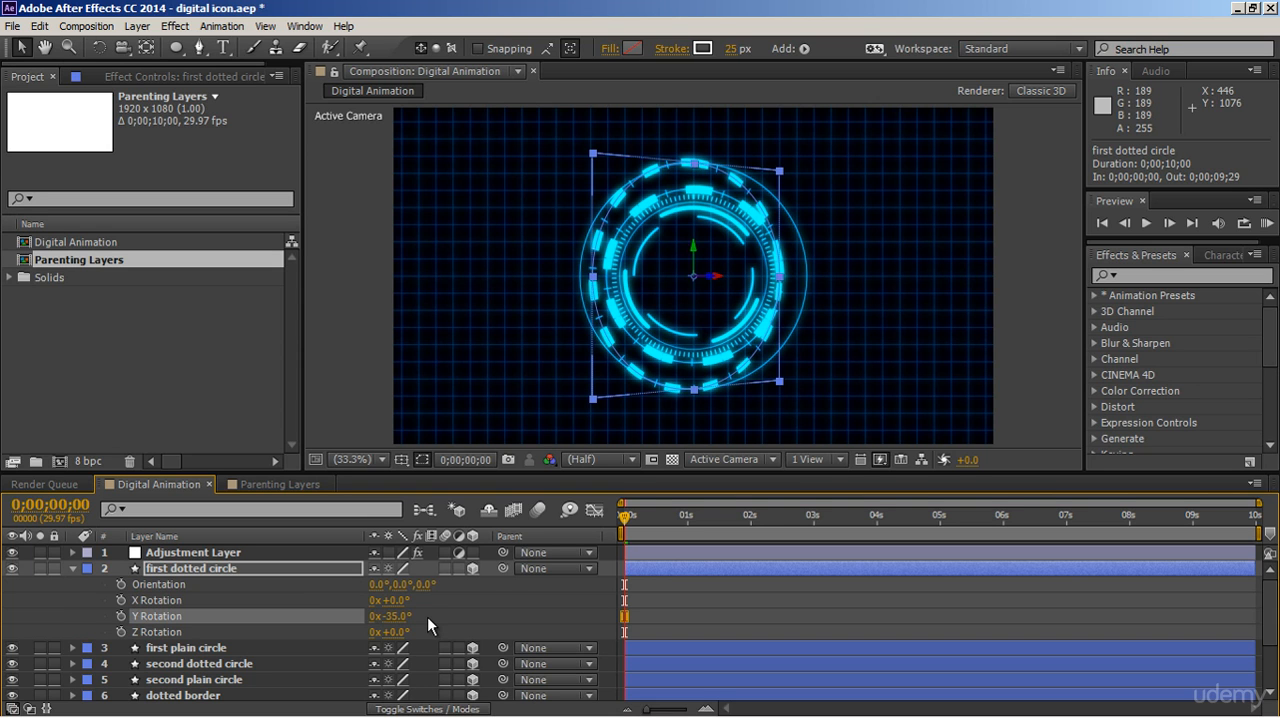
key(ctrl+z)
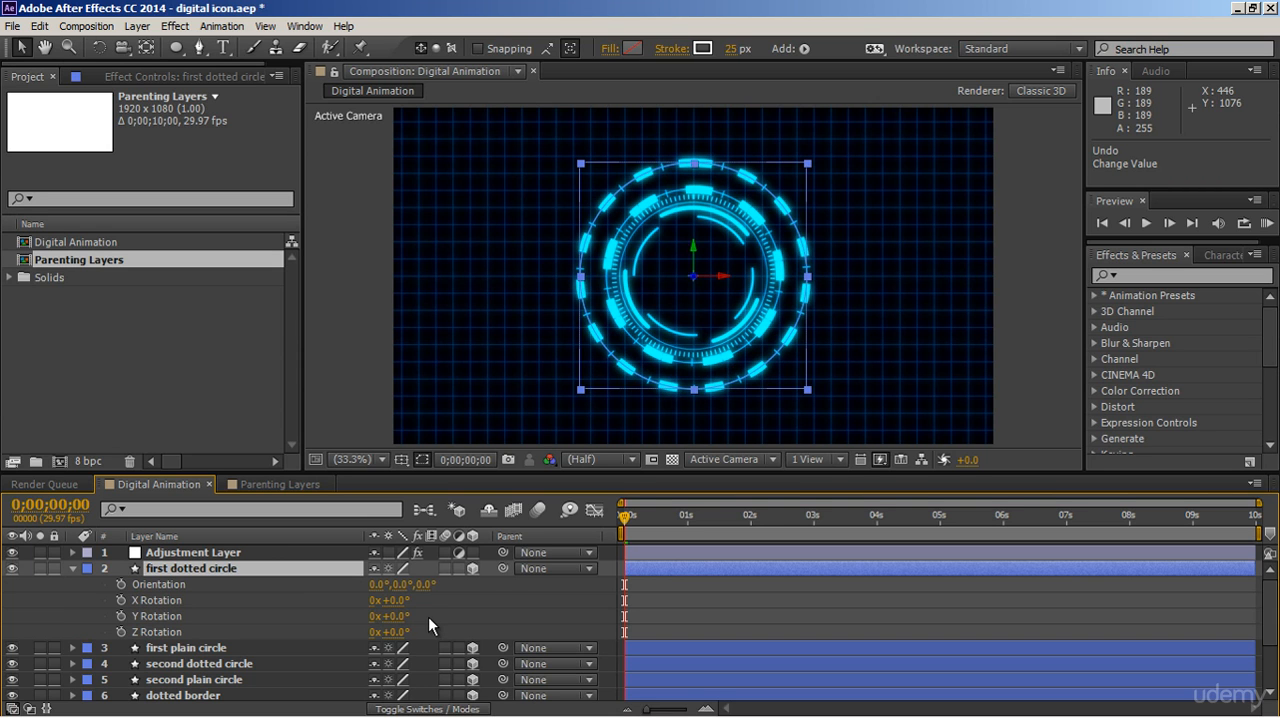
click(72, 568)
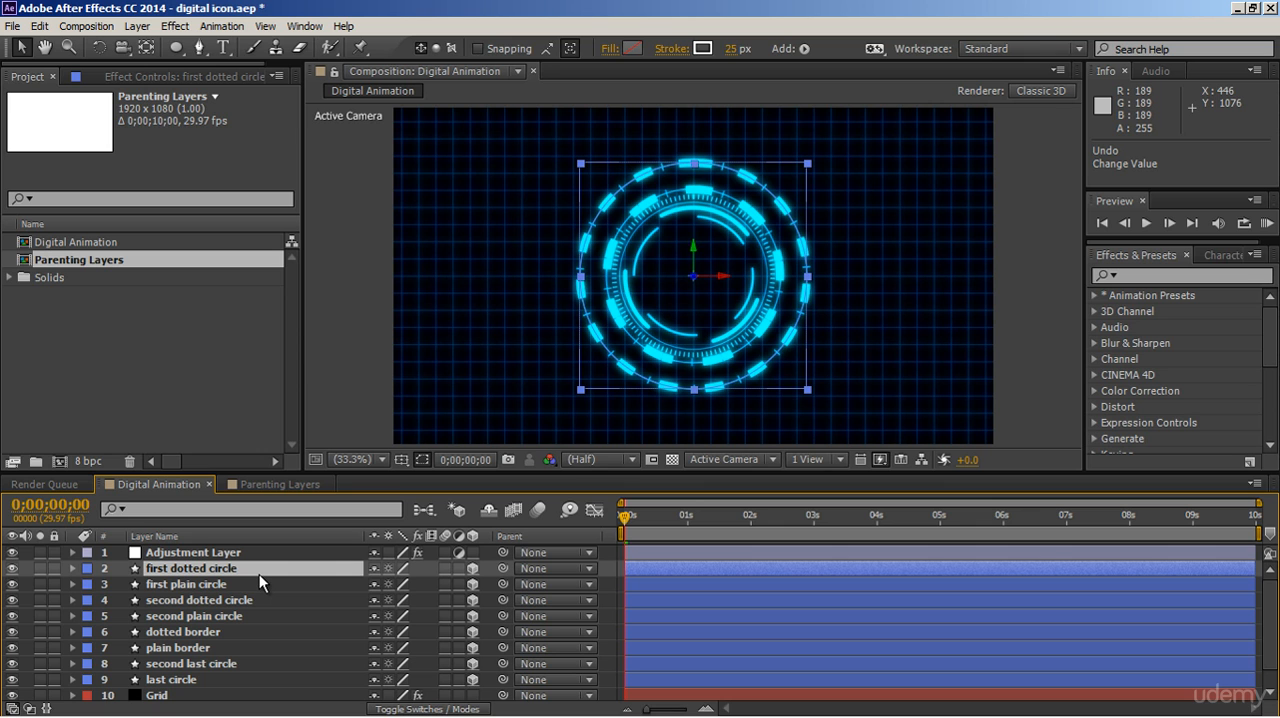
Create a null object named Controller beneath the Adjustment Layer, hidden and set as a 3D layer.
click(138, 27)
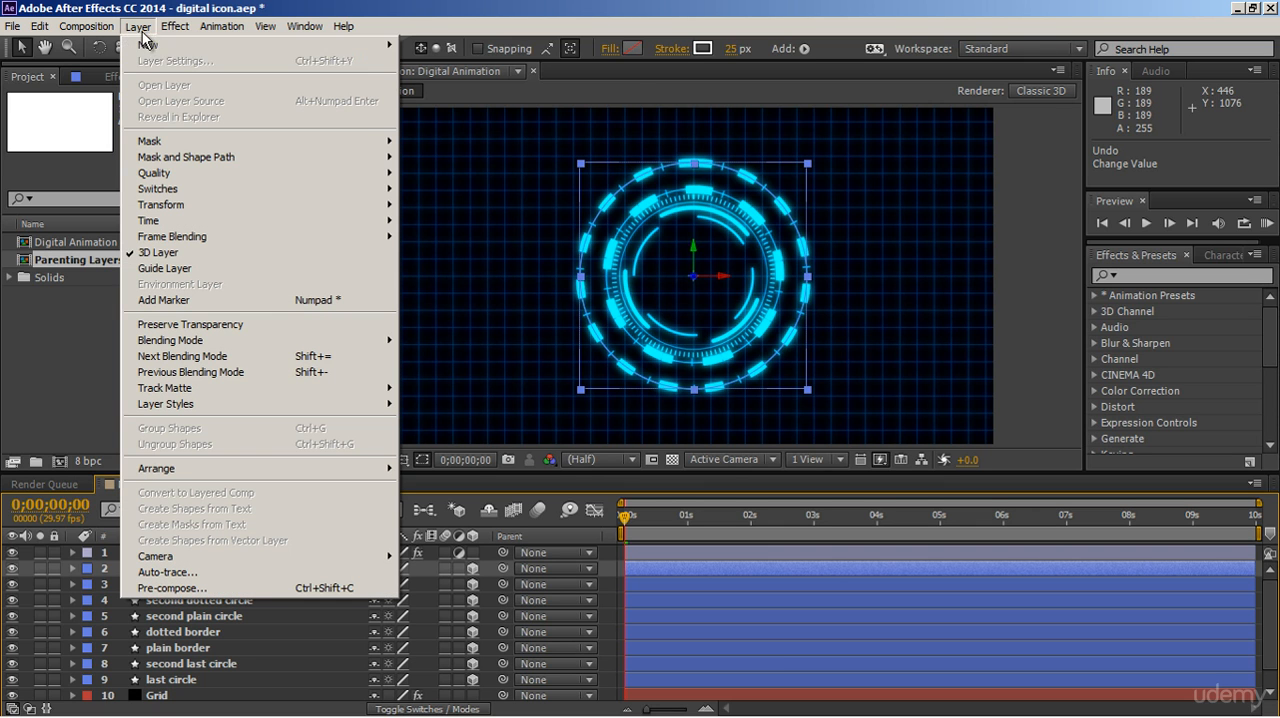
mouse_move(155, 46)
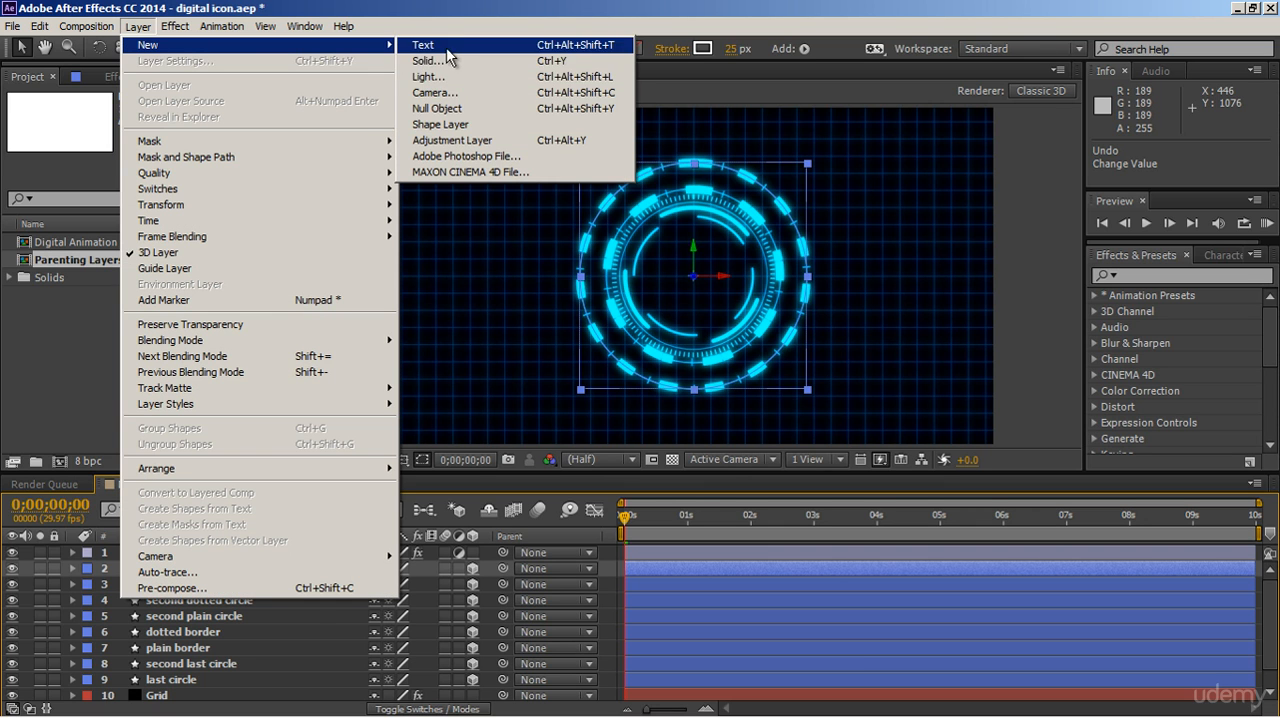
click(445, 108)
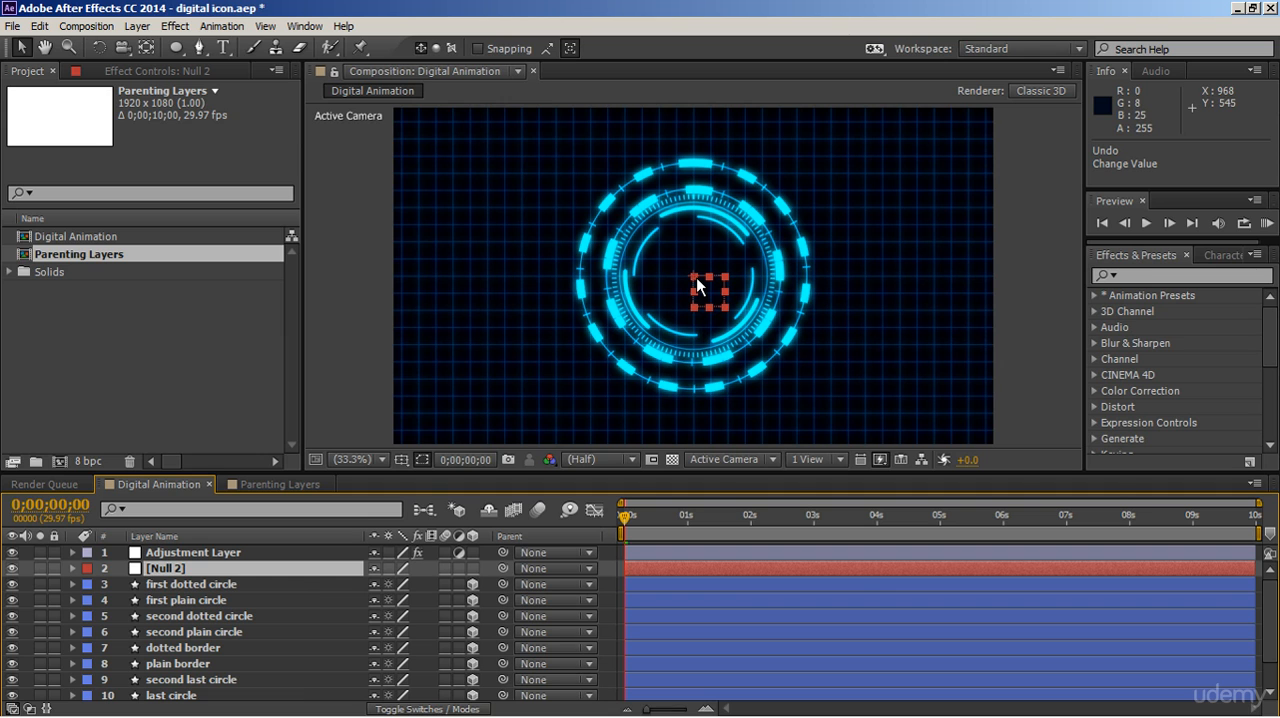
key(Return)
text(Controller)
key(Return)
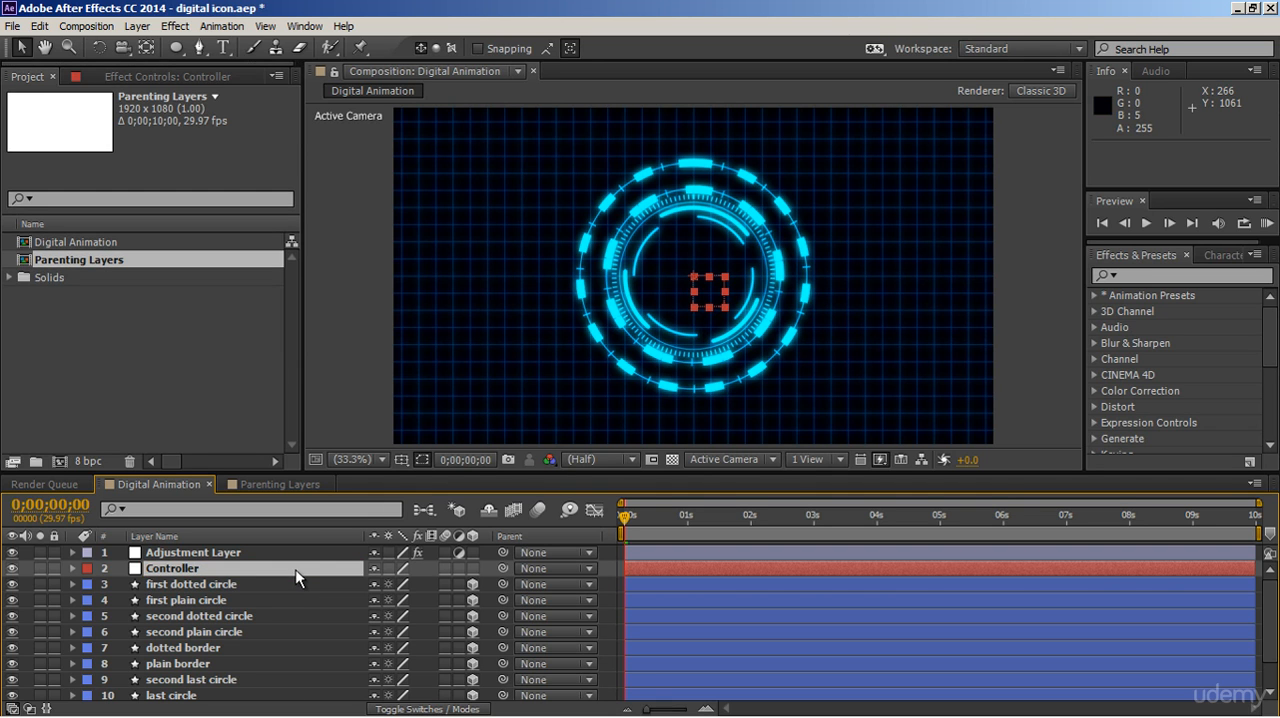
click(12, 568)
Parent all eight shape layers, from first dotted circle through last circle, to the Controller null.
click(289, 584)
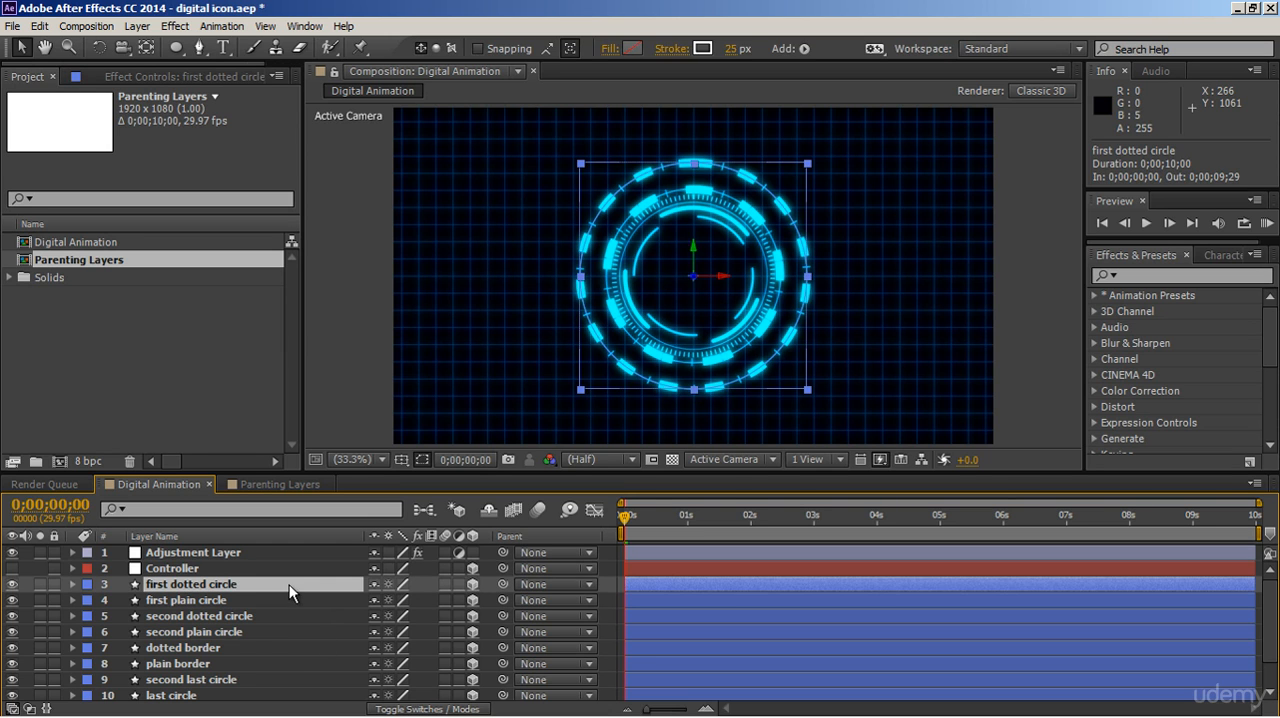
shift+click(206, 694)
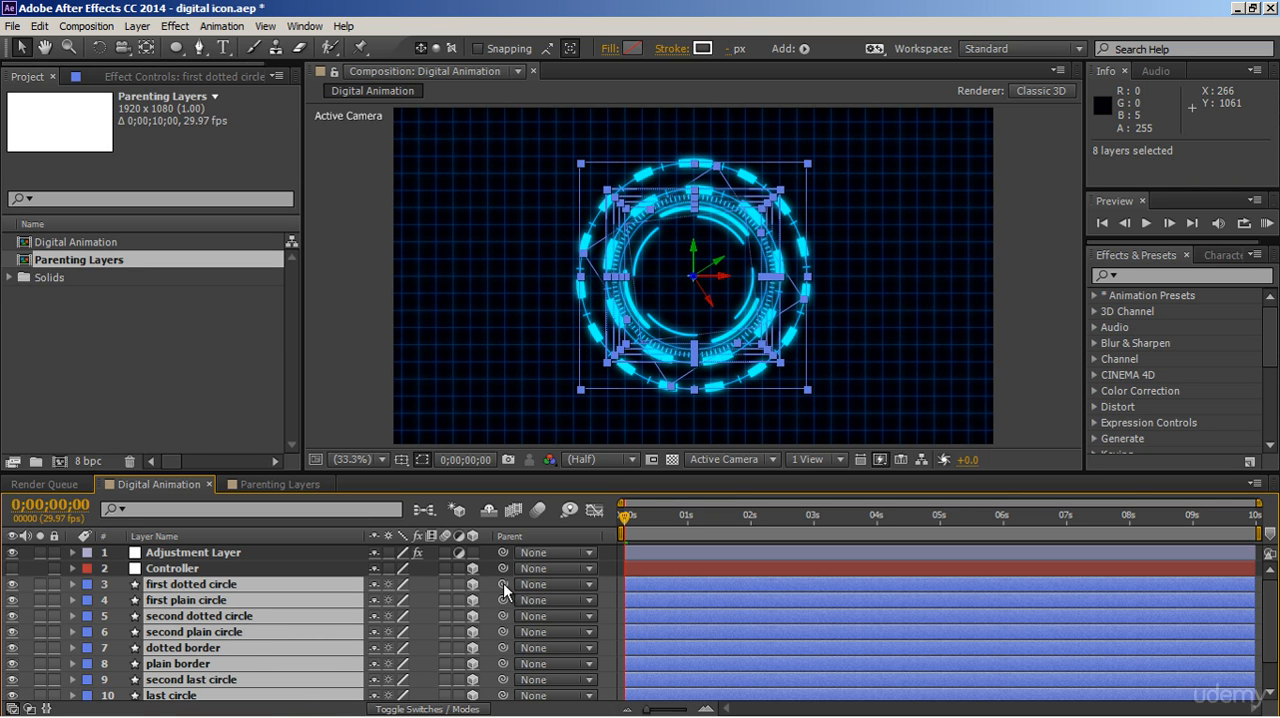
drag(503, 583, 335, 569)
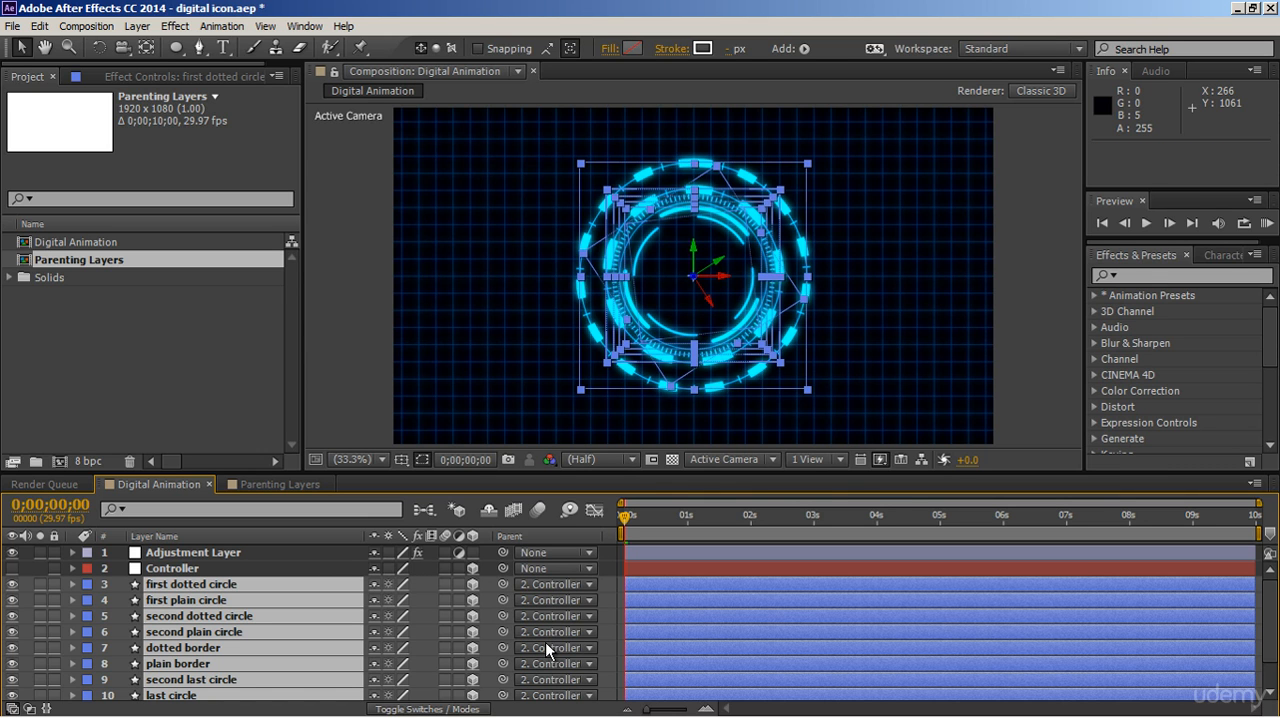
Set the Controller null's Y Rotation to -46° to turn all the parented circles together.
click(338, 569)
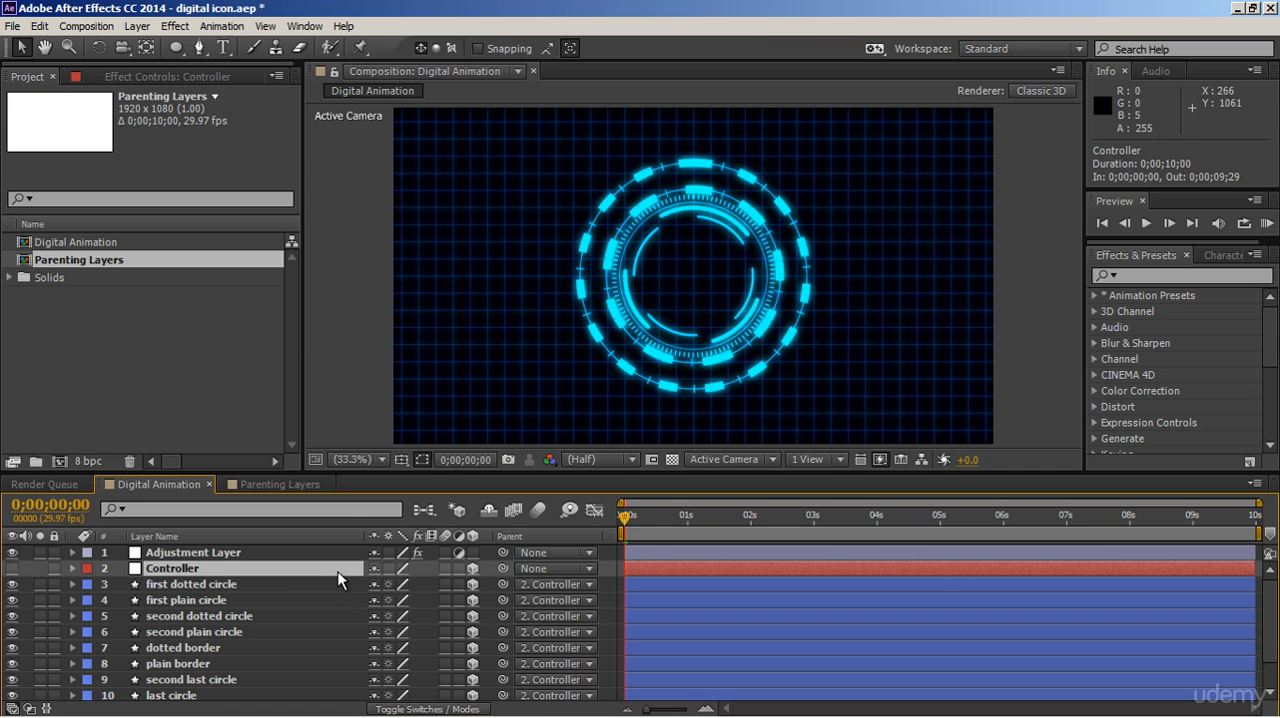
key(r)
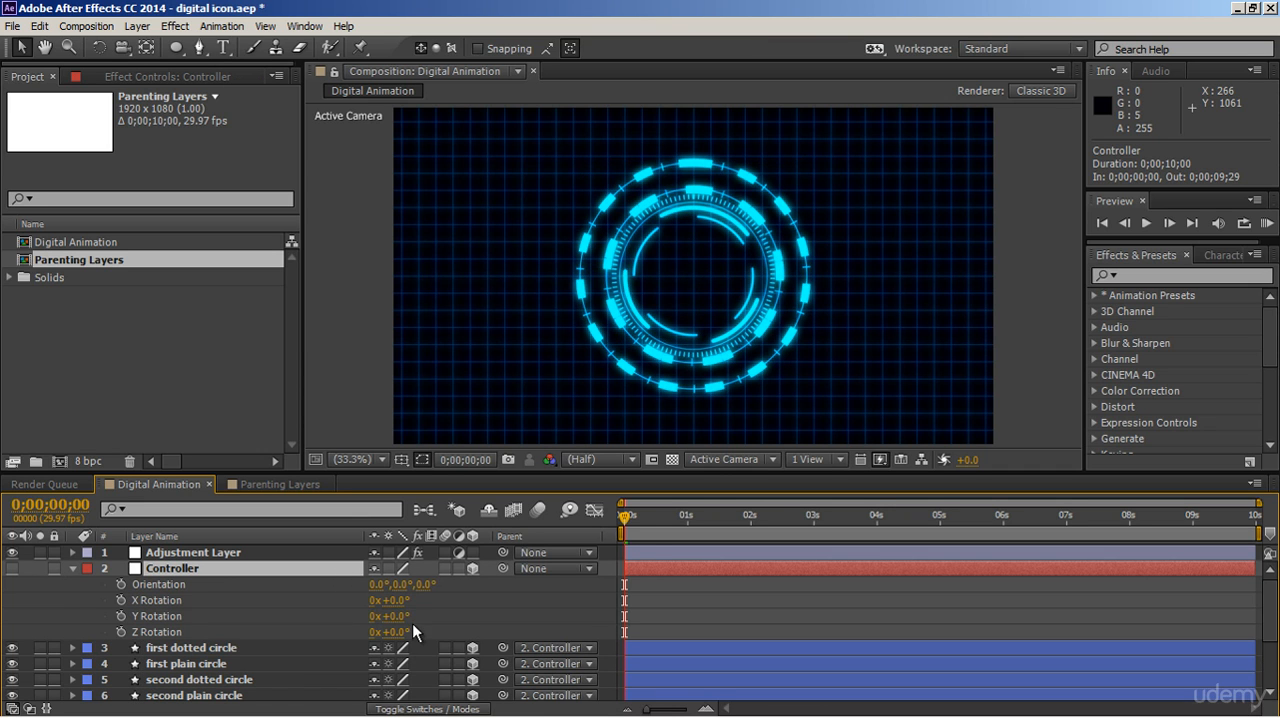
drag(400, 617, 357, 616)
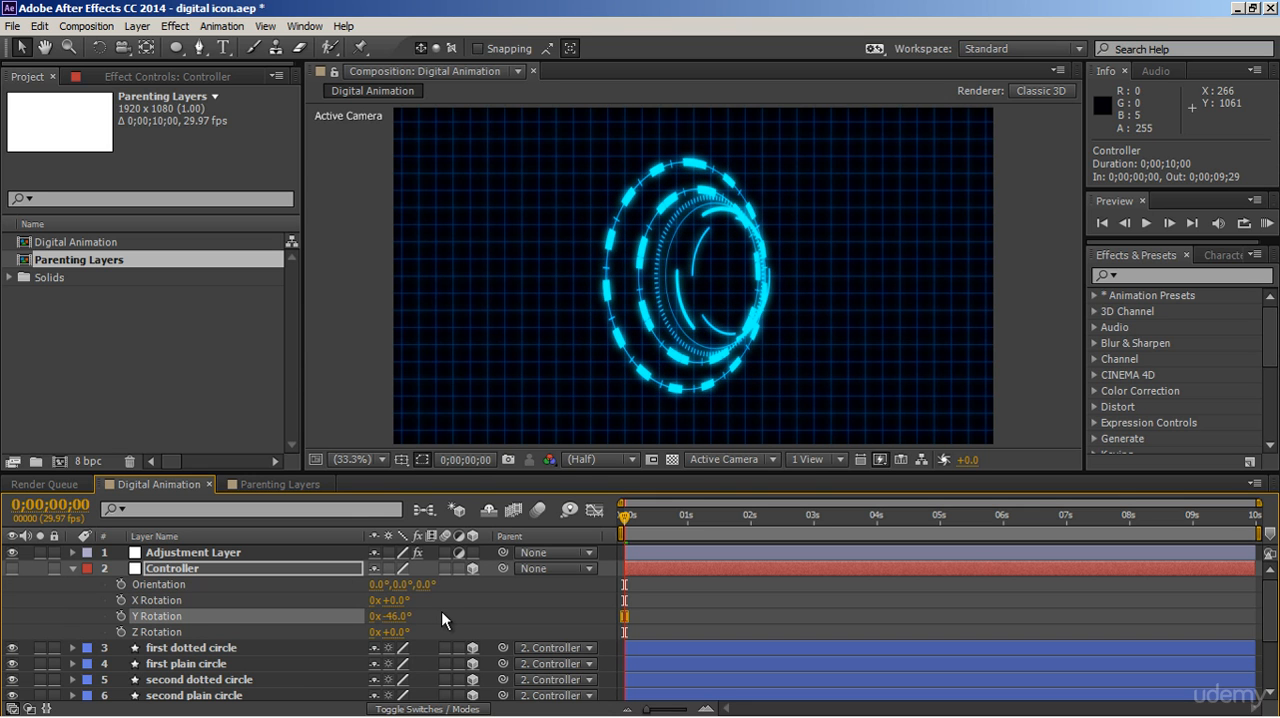